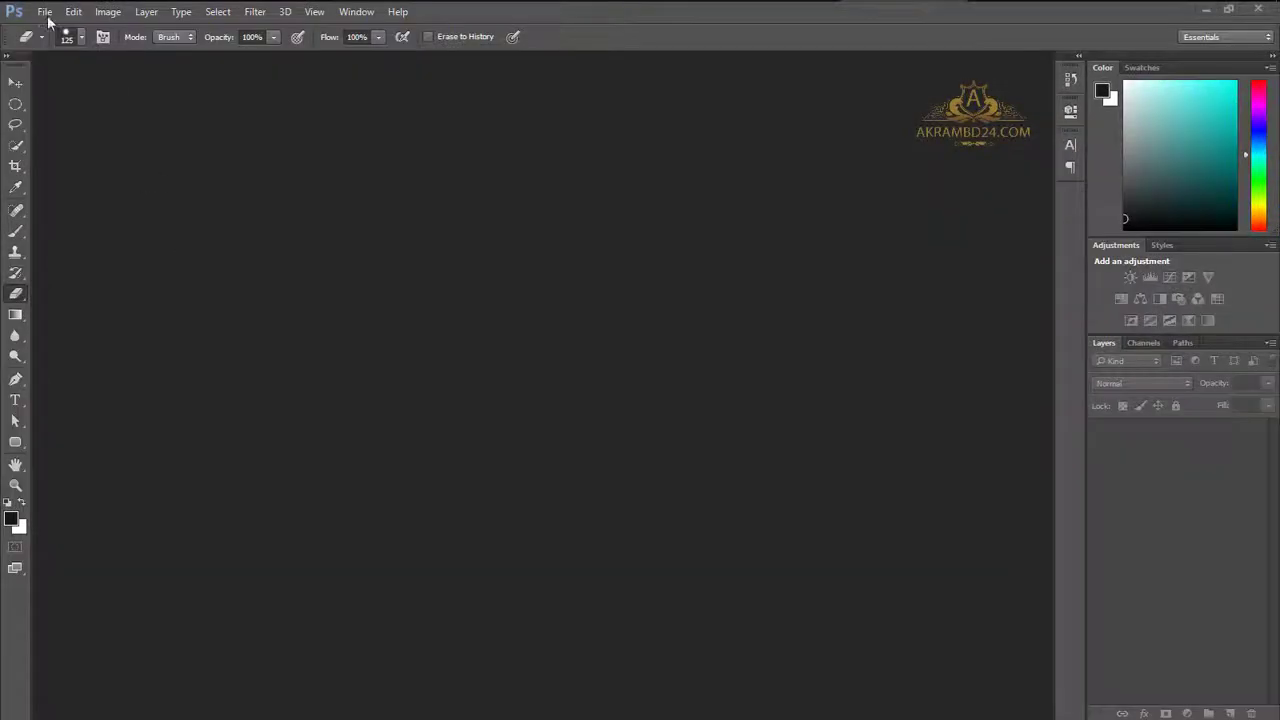
Step: Create a white 1080 × 1080 px document named 'Logo Design' at 300 ppi
click(45, 12)
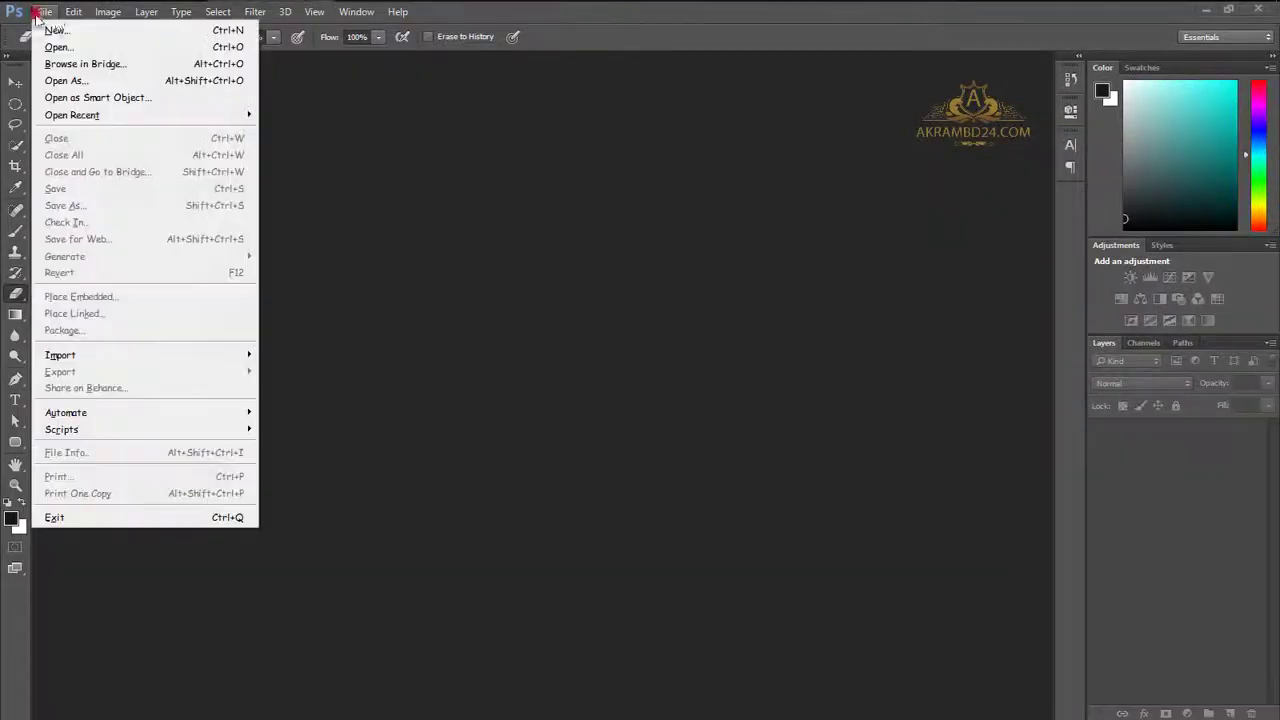
click(70, 29)
double_click(434, 280)
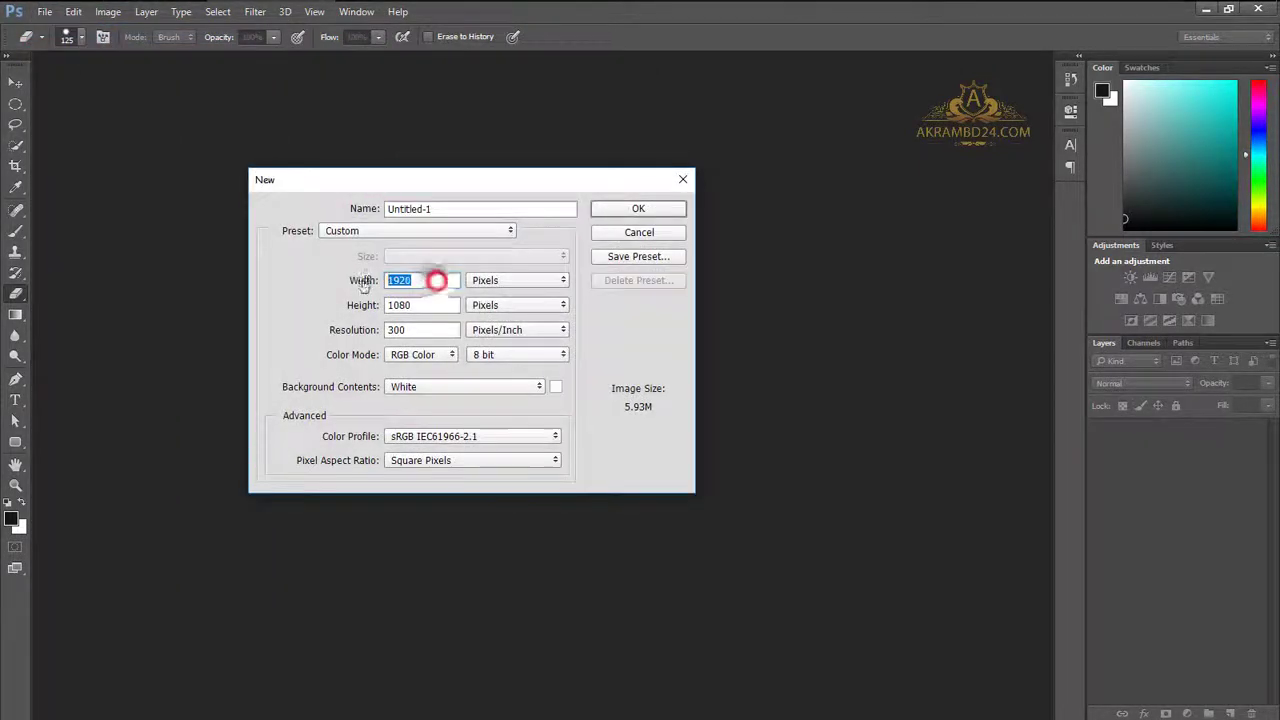
text(1080)
double_click(453, 210)
text(Logo Design)
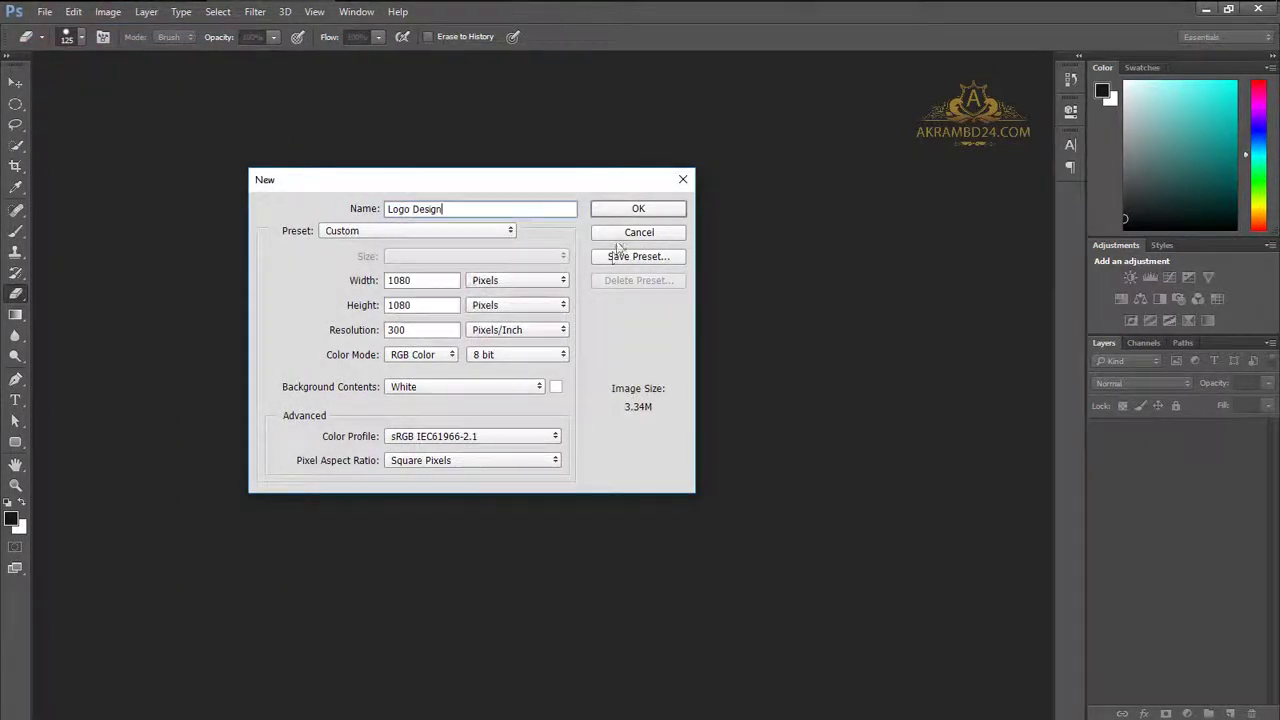
click(637, 210)
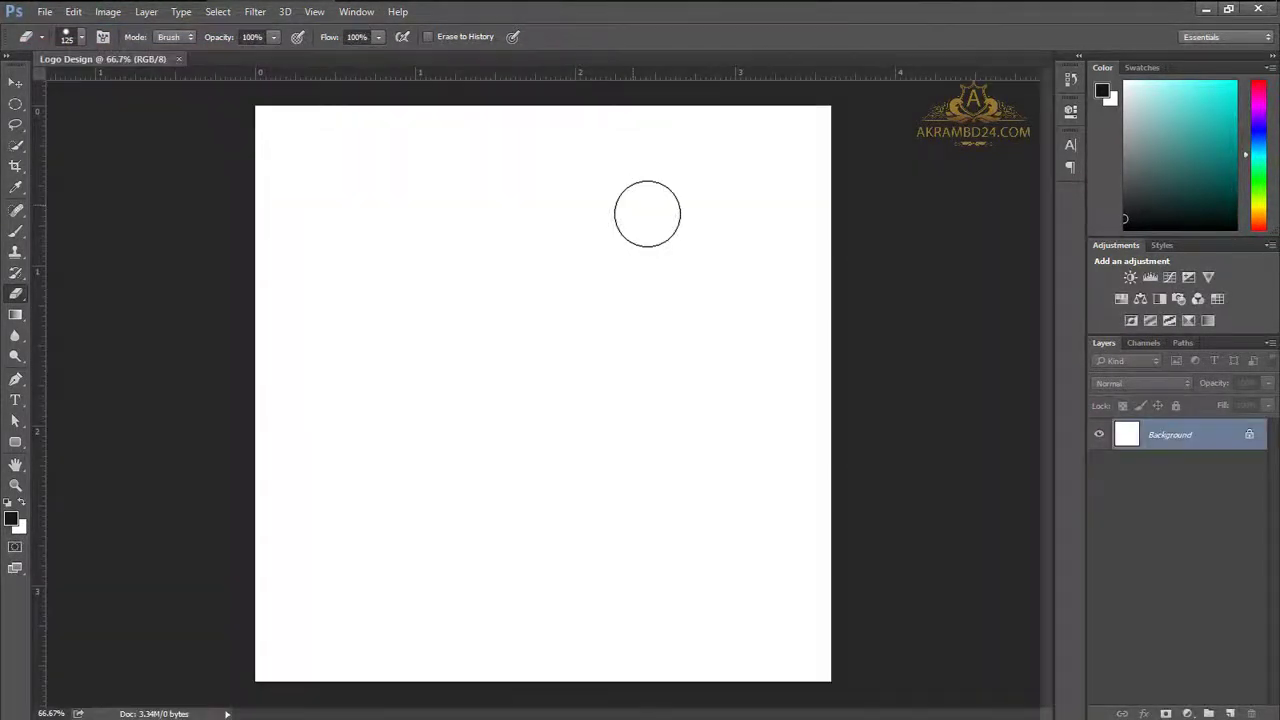
Step: Enable Pattern Overlay on Layer 0 and restore the default pattern library
right_click(1251, 438)
click(1075, 146)
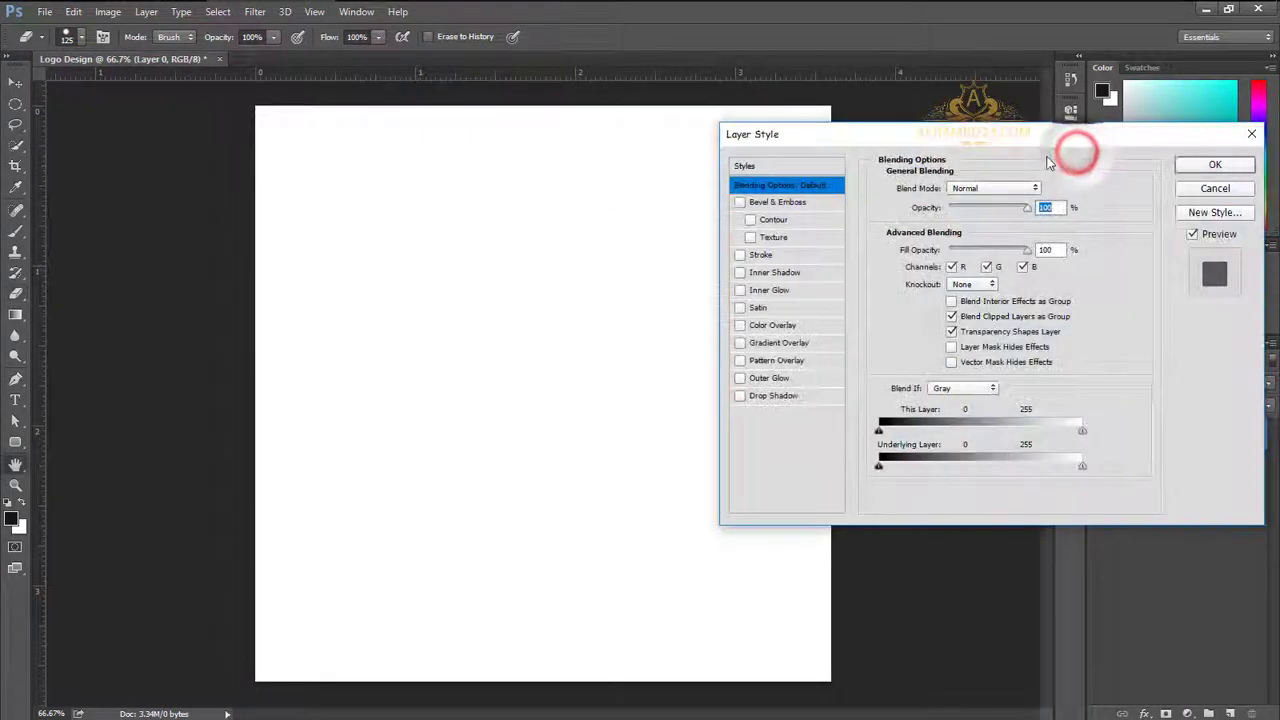
click(765, 202)
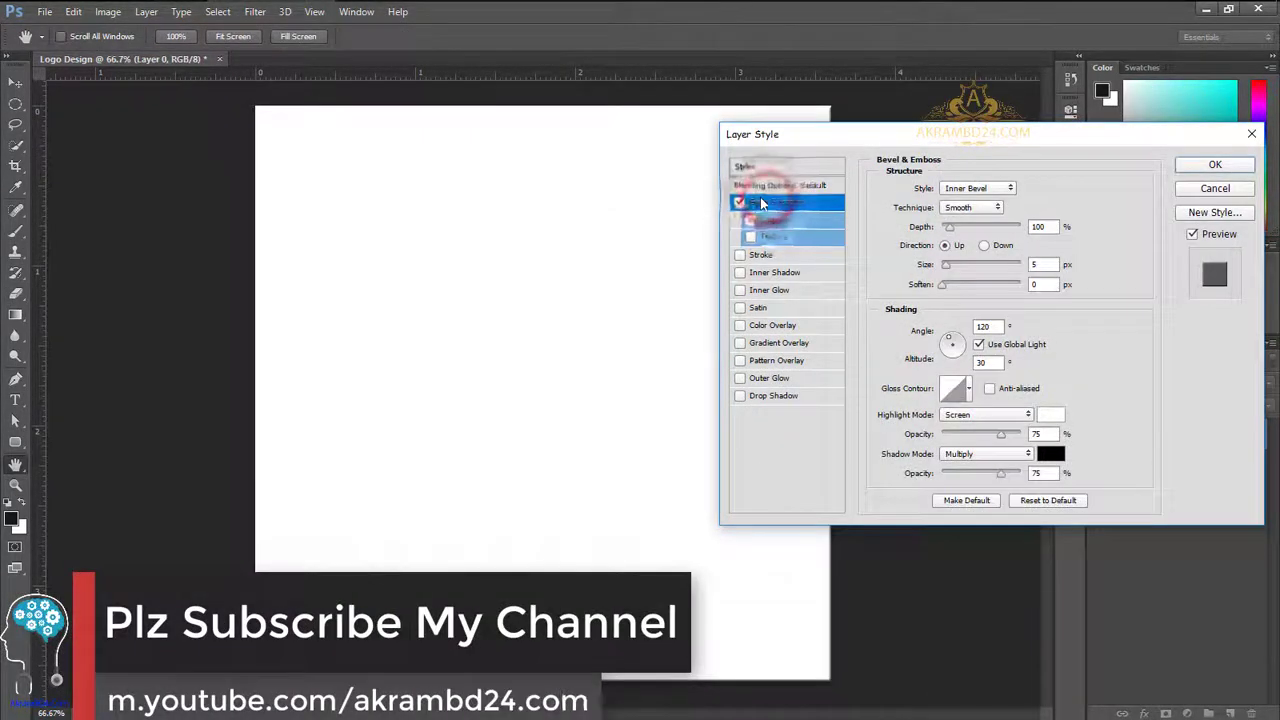
click(740, 203)
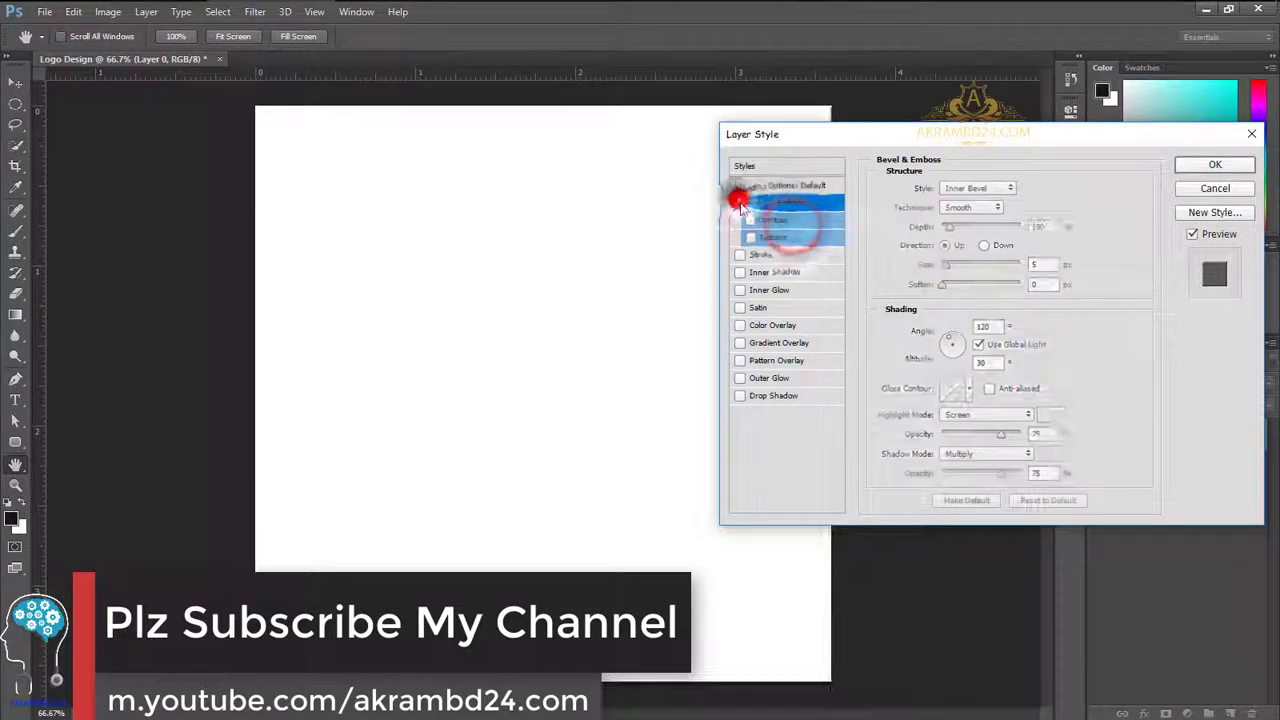
click(779, 362)
click(988, 243)
click(1048, 289)
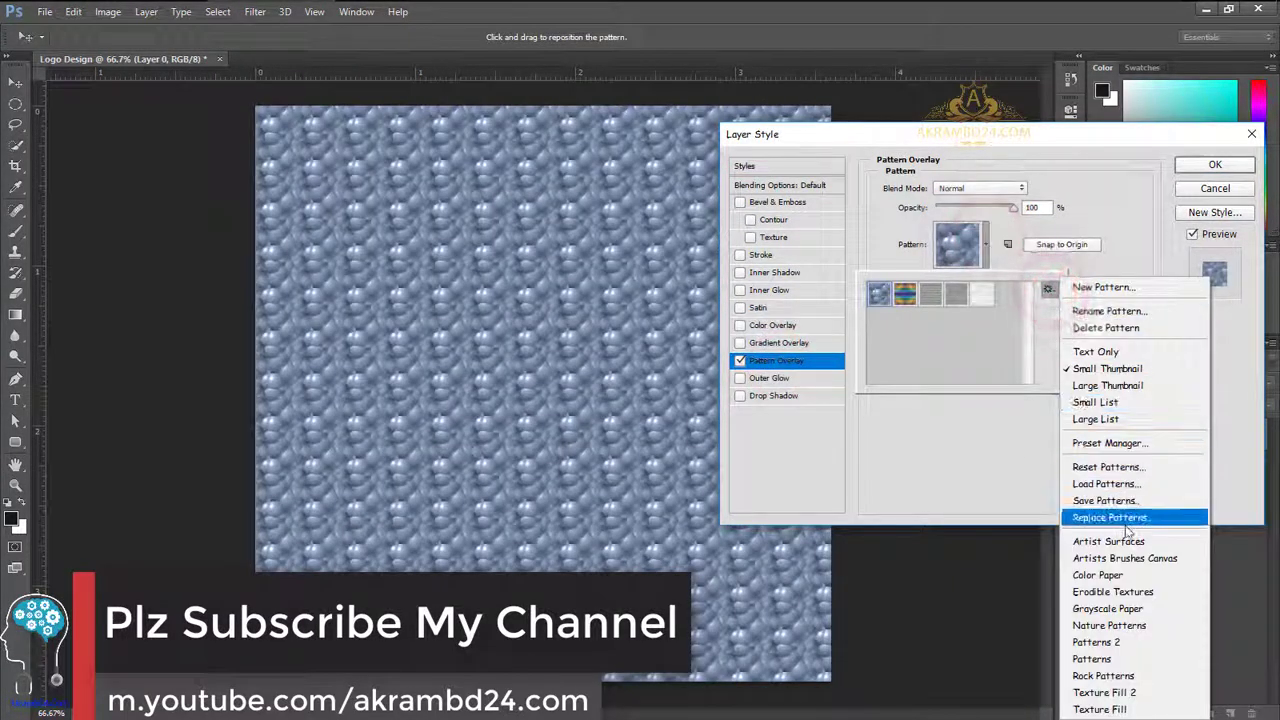
click(1127, 466)
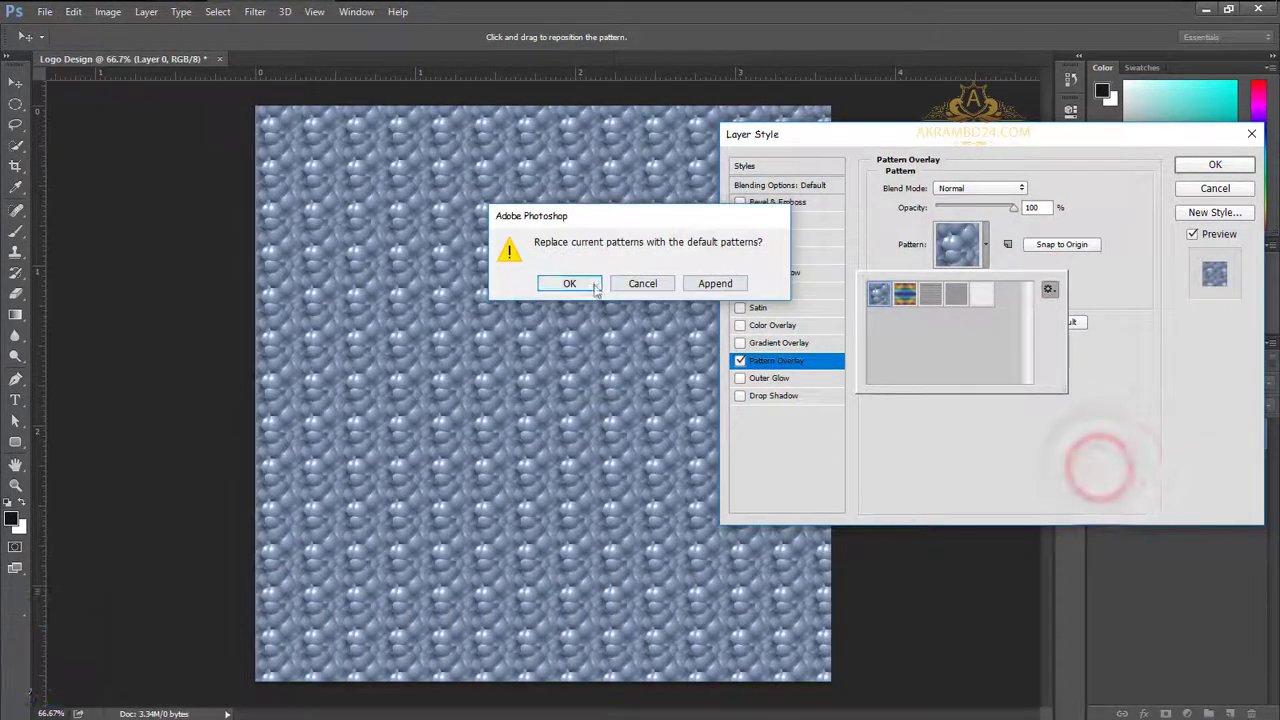
click(726, 284)
Step: Apply the grey paper-texture pattern at 100% opacity and 238% scale
click(958, 322)
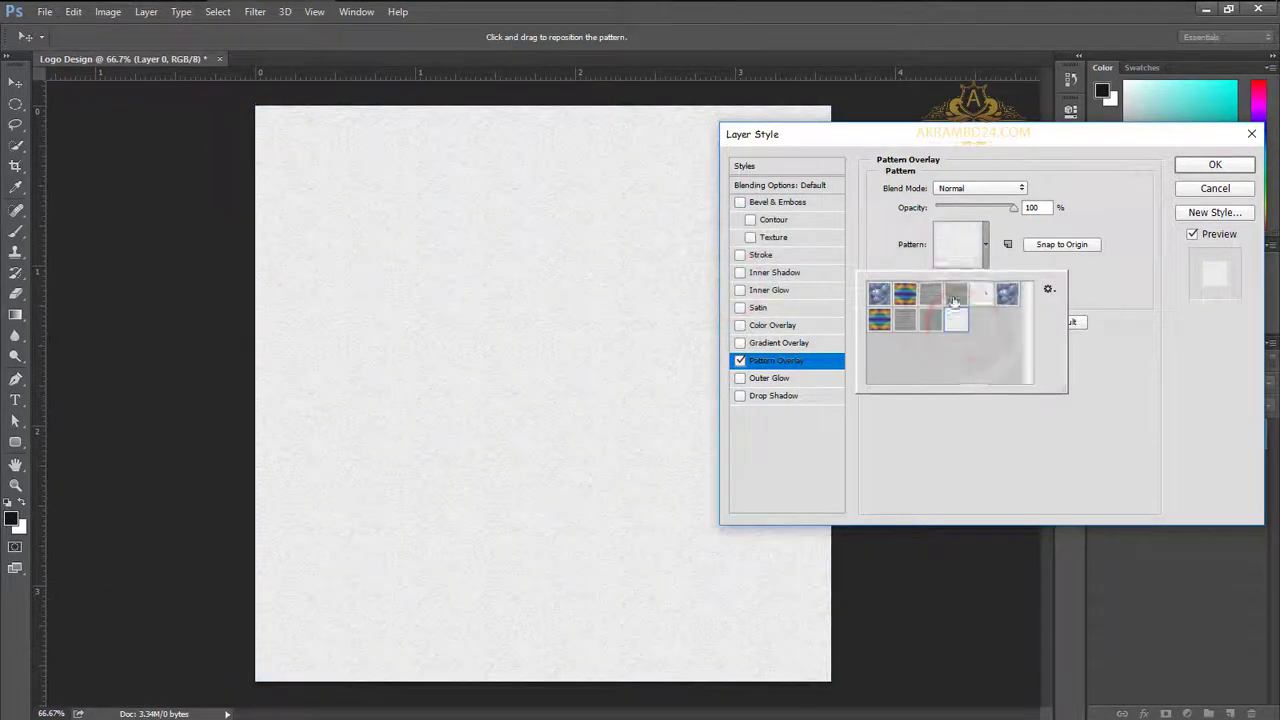
click(928, 318)
click(931, 315)
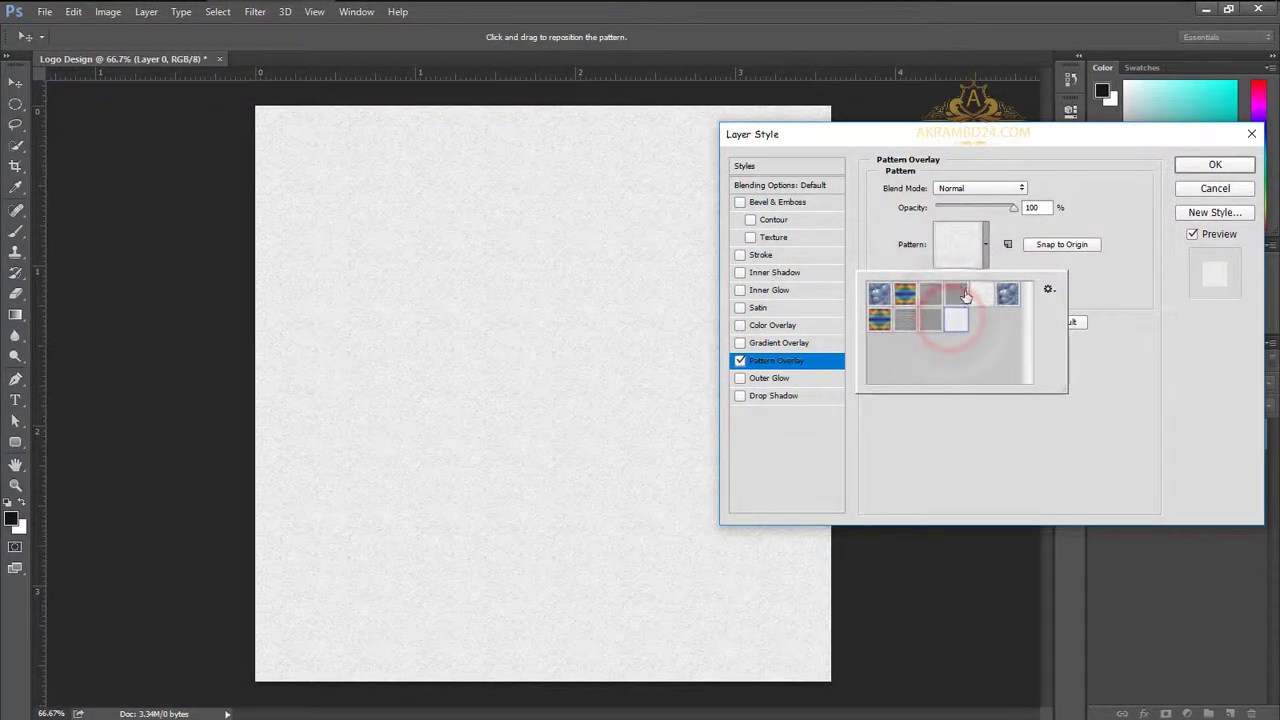
click(958, 292)
click(951, 374)
mouse_move(1013, 207)
mouse_down()
mouse_move(940, 207)
mouse_move(1013, 208)
mouse_up()
click(985, 244)
click(988, 294)
click(1118, 277)
drag(974, 280, 981, 281)
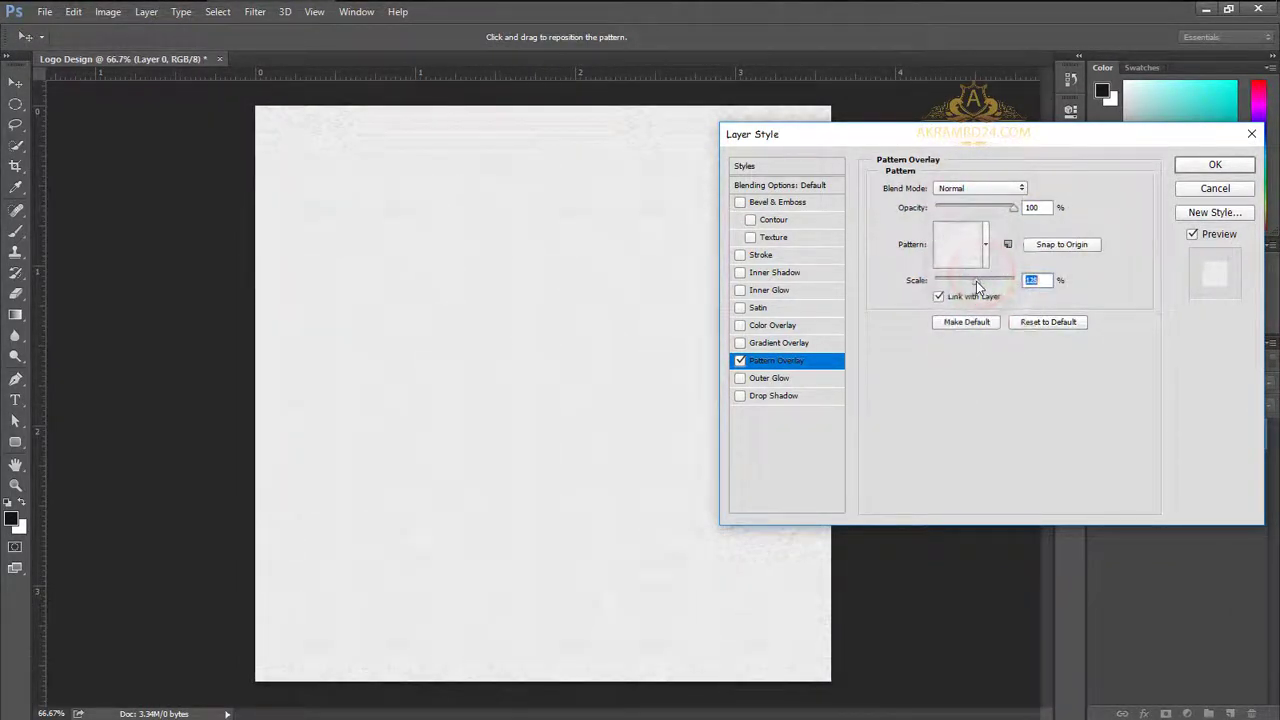
click(1214, 165)
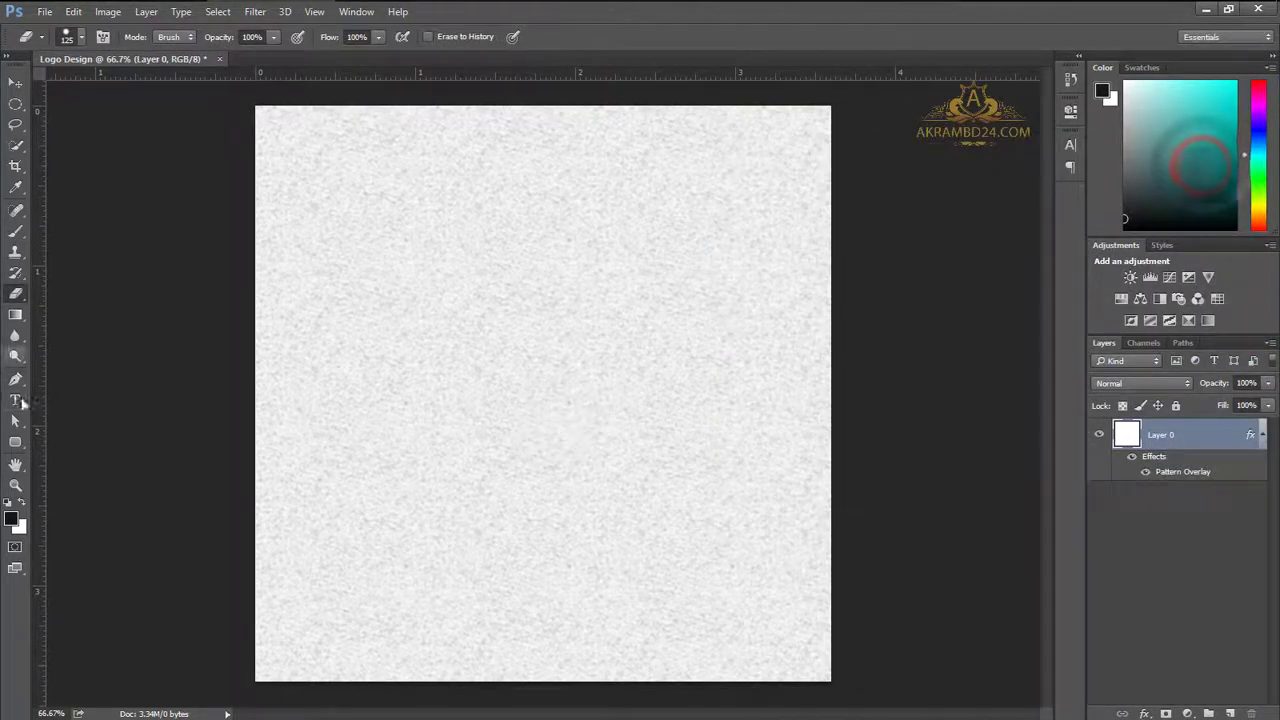
Step: Draw a circle, centre it on the page, and duplicate it as Ellipse 1 copy
click(15, 442)
drag(452, 335, 612, 448)
key(v)
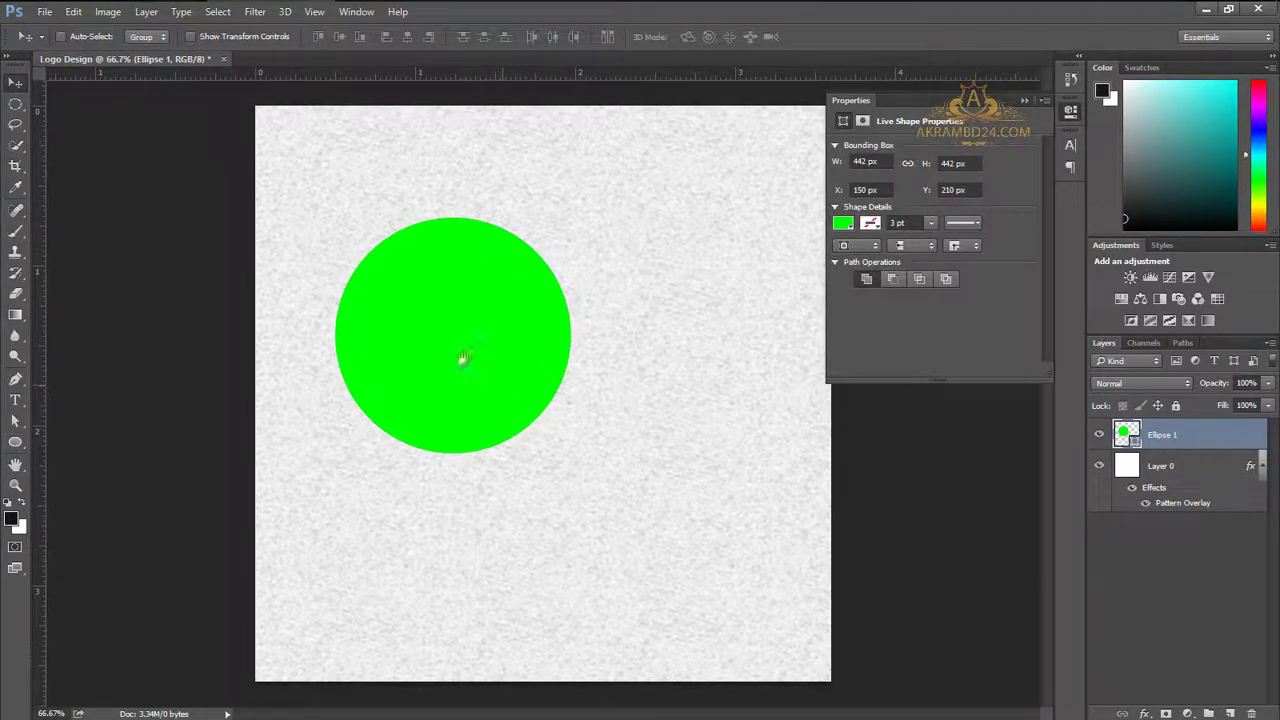
drag(457, 352, 537, 410)
click(1026, 101)
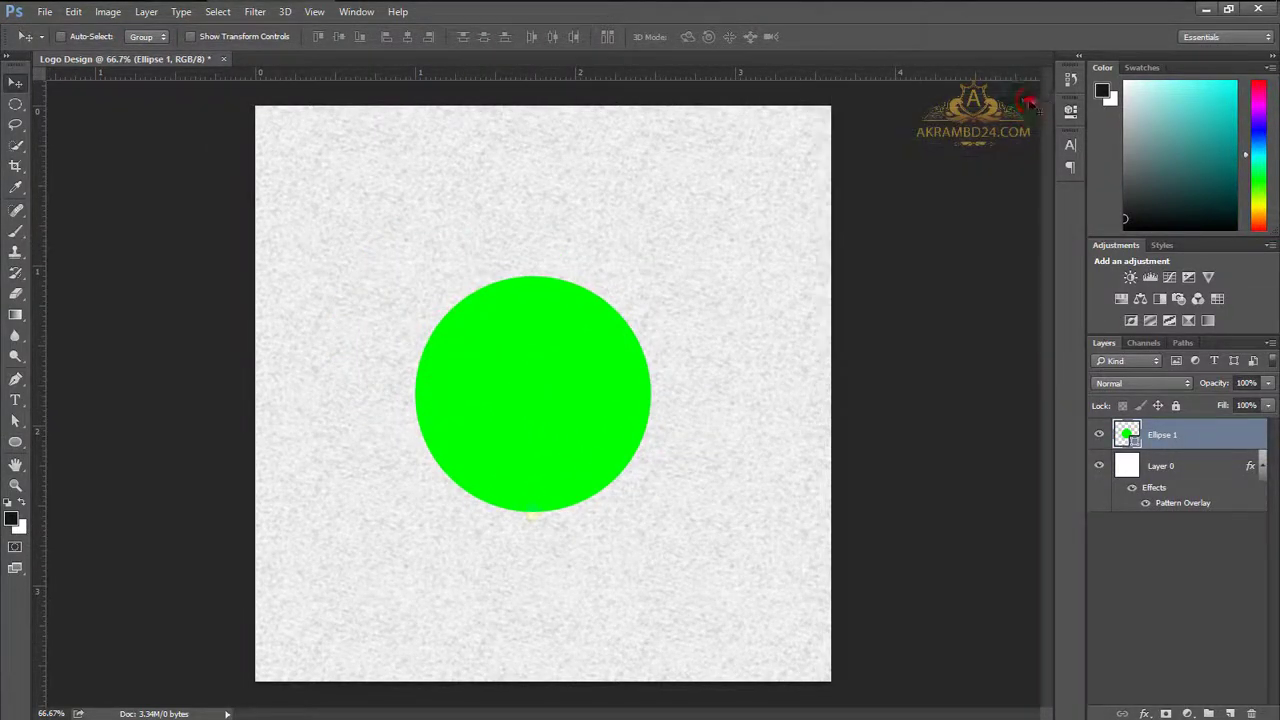
right_click(1197, 441)
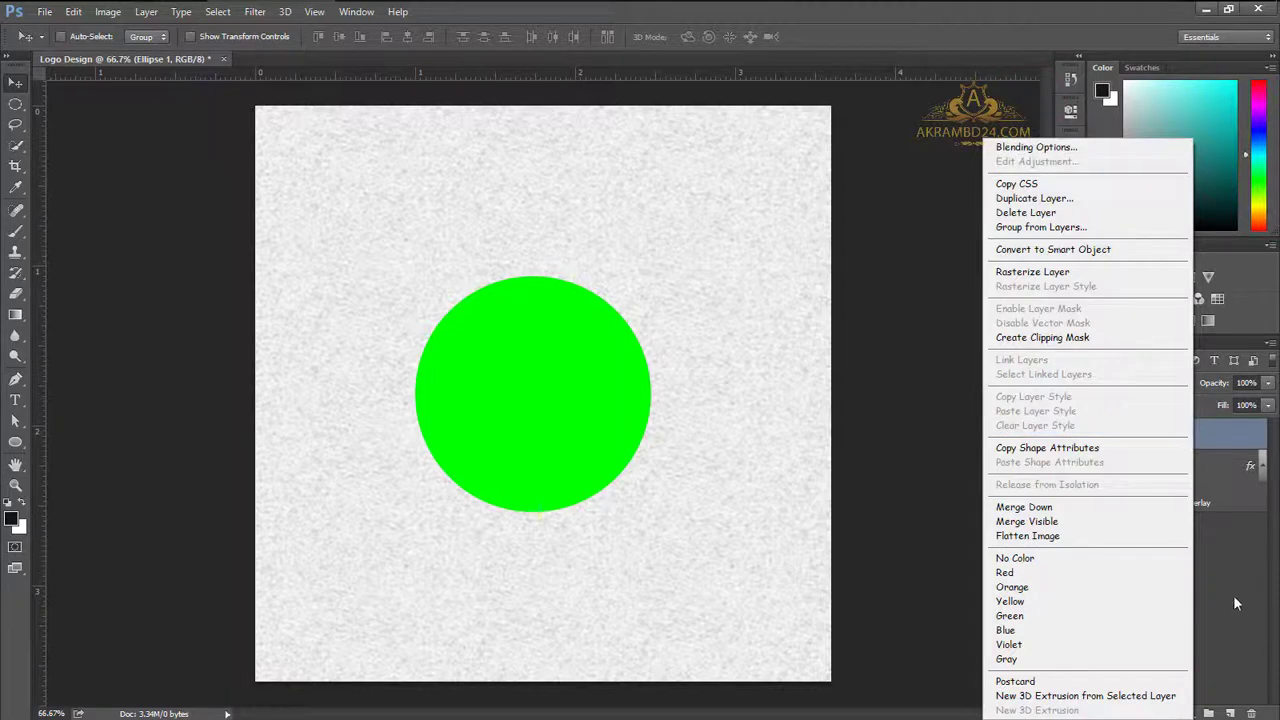
click(1034, 198)
click(777, 211)
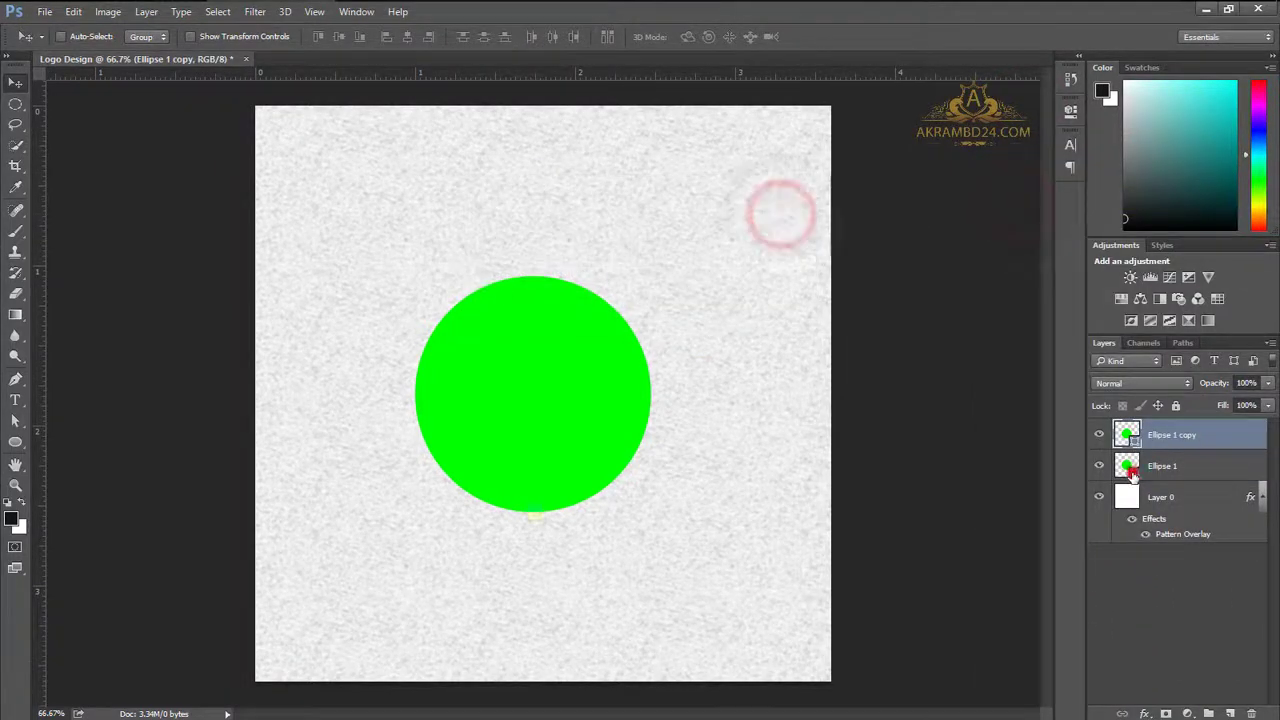
Step: Fill Ellipse 1 with black and Ellipse 1 copy with dark grey
double_click(1129, 468)
click(880, 371)
click(1204, 208)
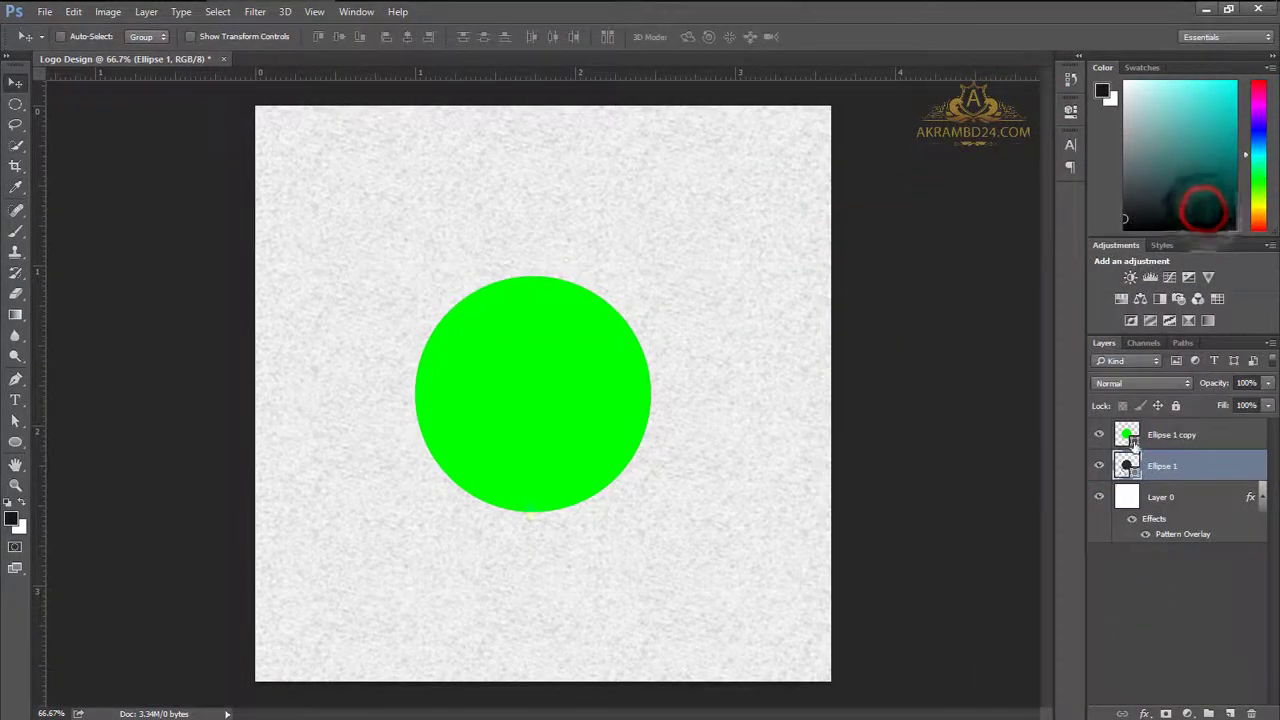
double_click(1128, 436)
click(857, 340)
click(1214, 208)
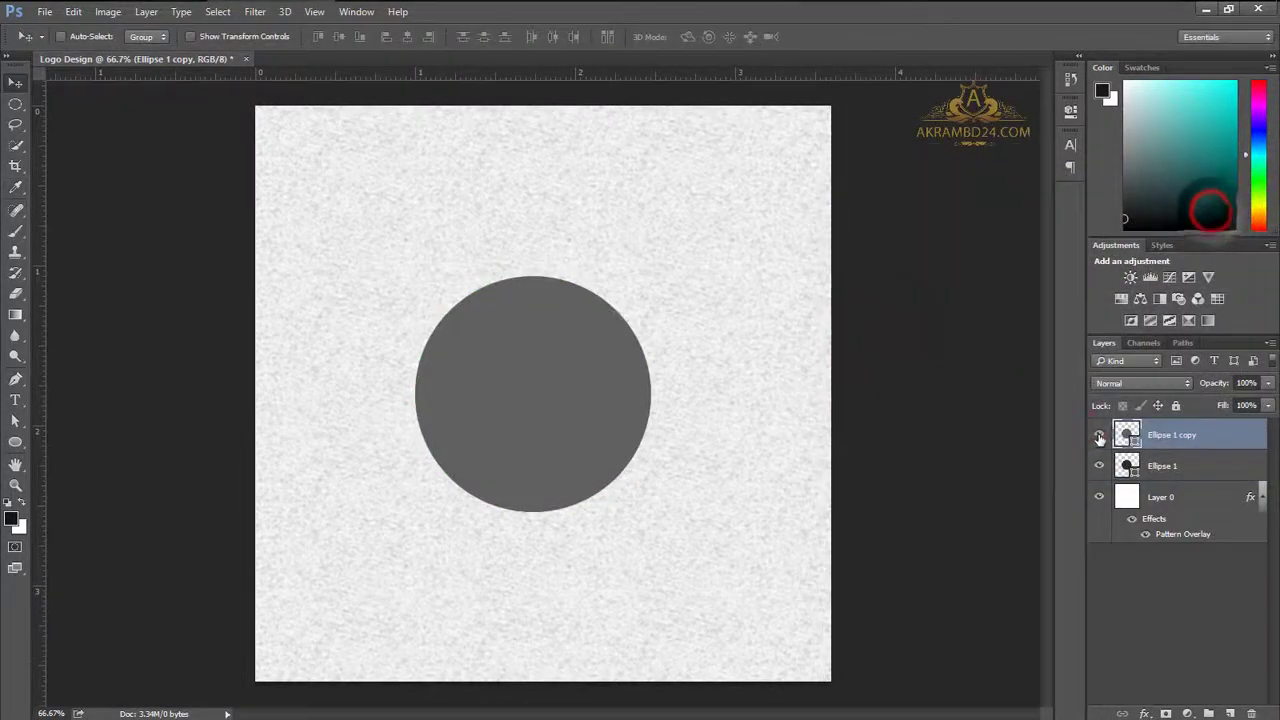
click(1099, 436)
click(1100, 434)
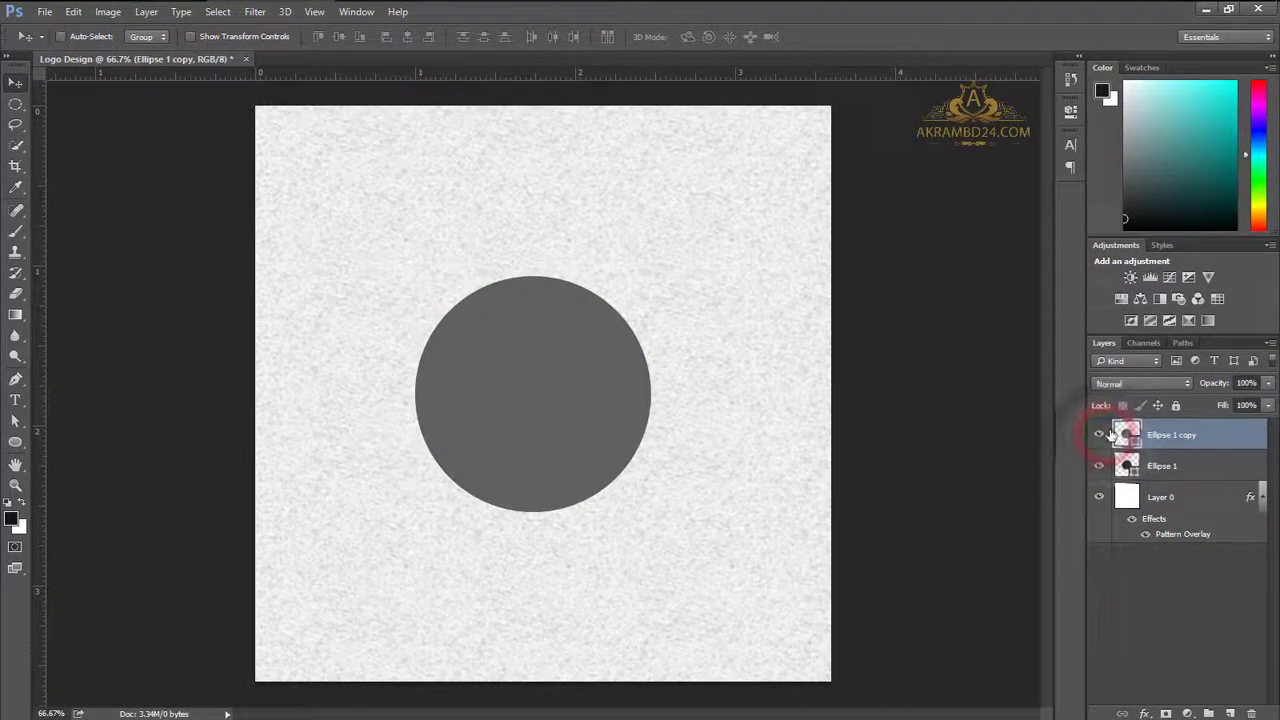
Step: Shrink the grey Ellipse 1 copy circle around its centre
right_click(1137, 470)
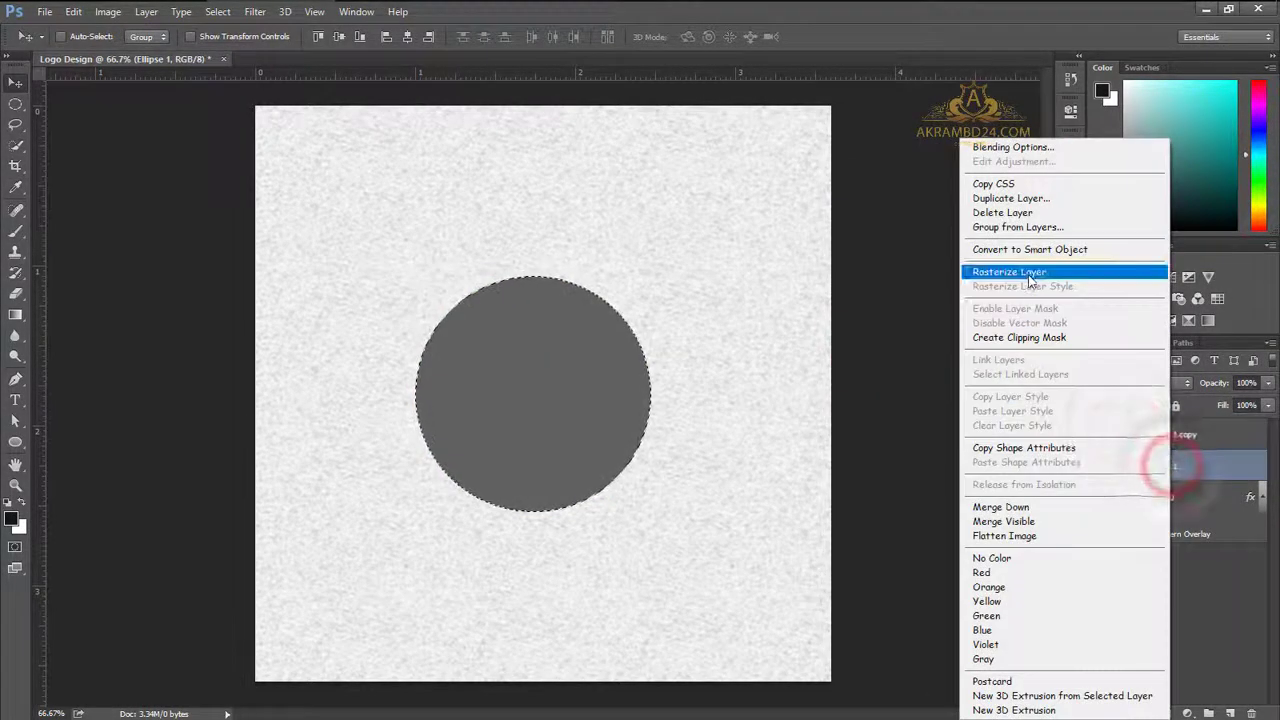
click(1030, 271)
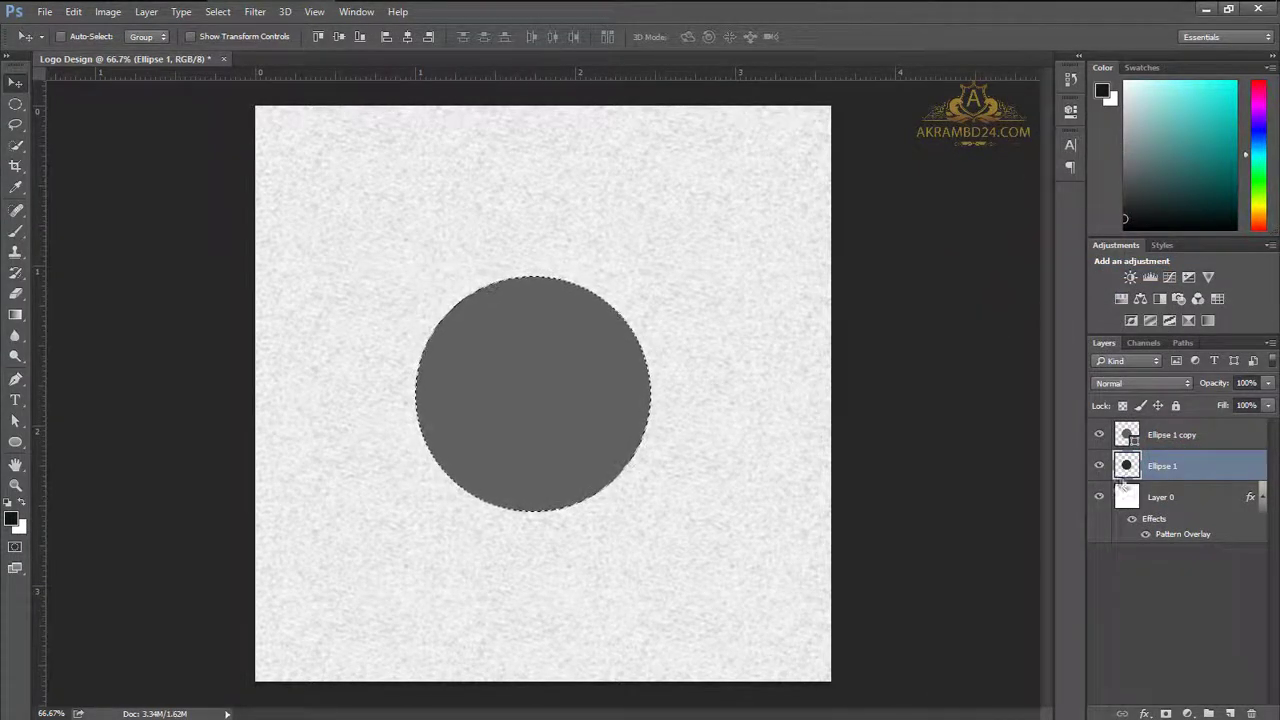
click(1187, 437)
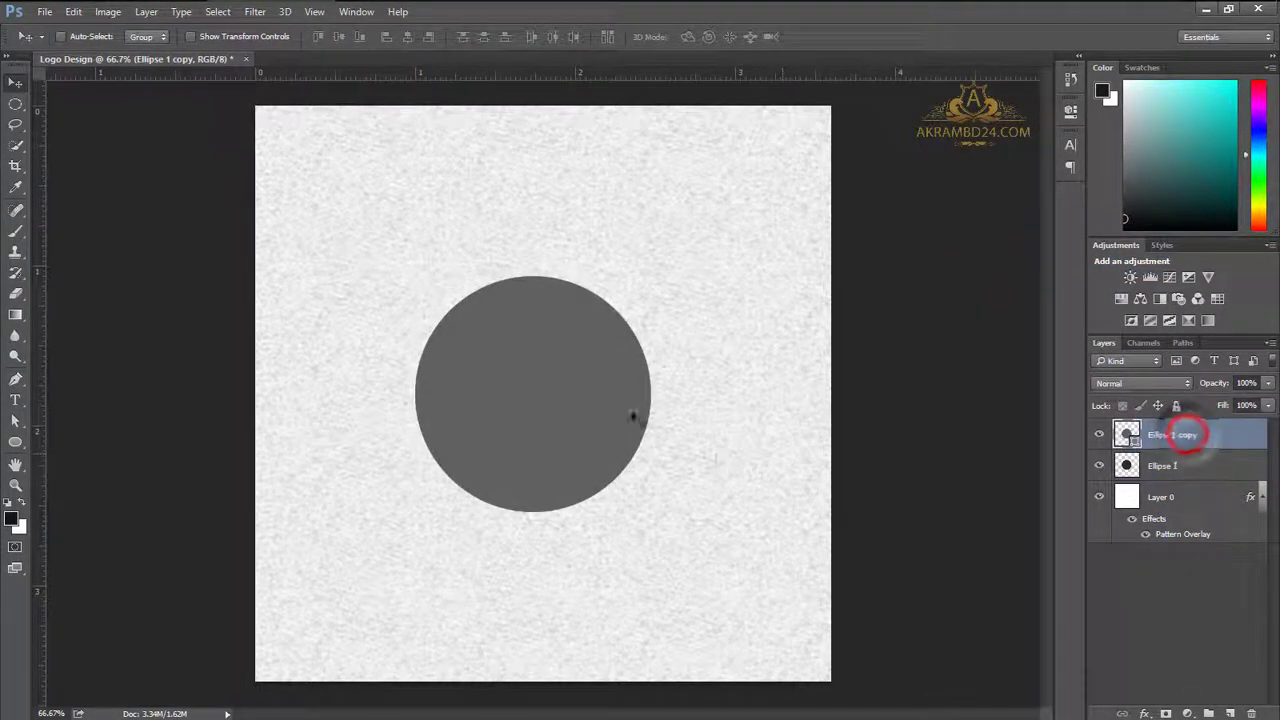
key(ctrl+t)
drag(652, 275, 632, 297)
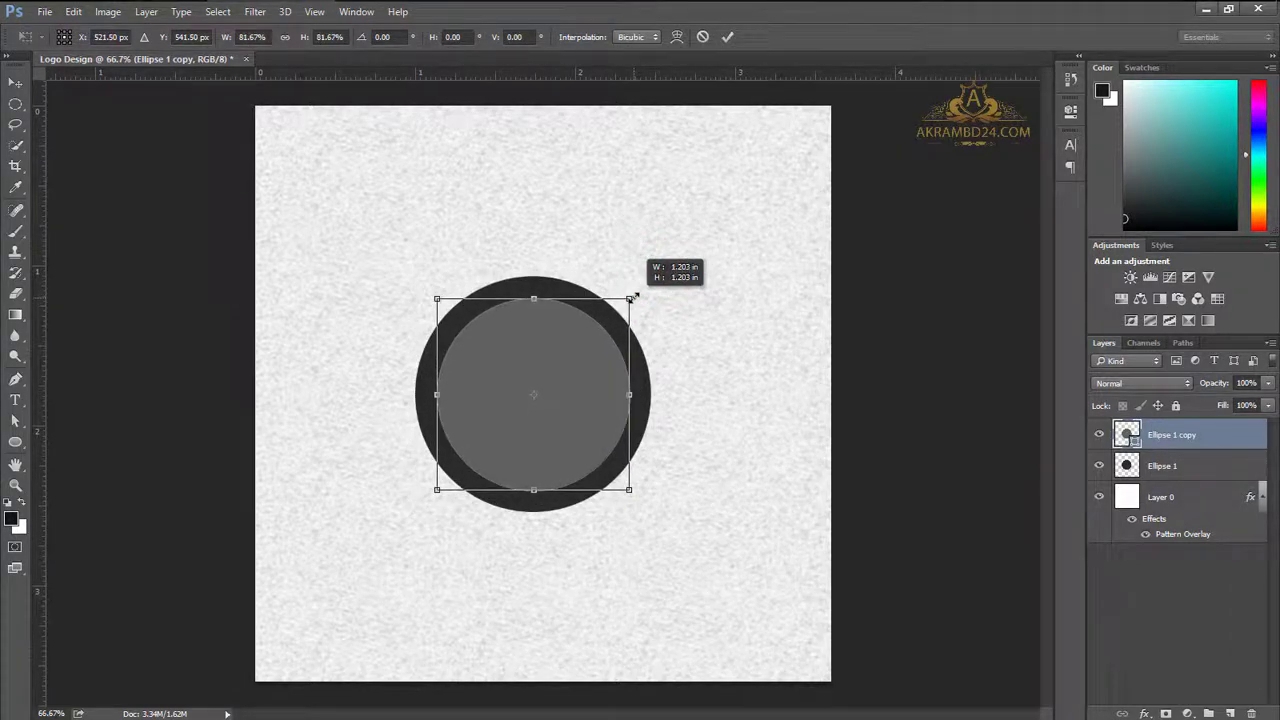
click(726, 38)
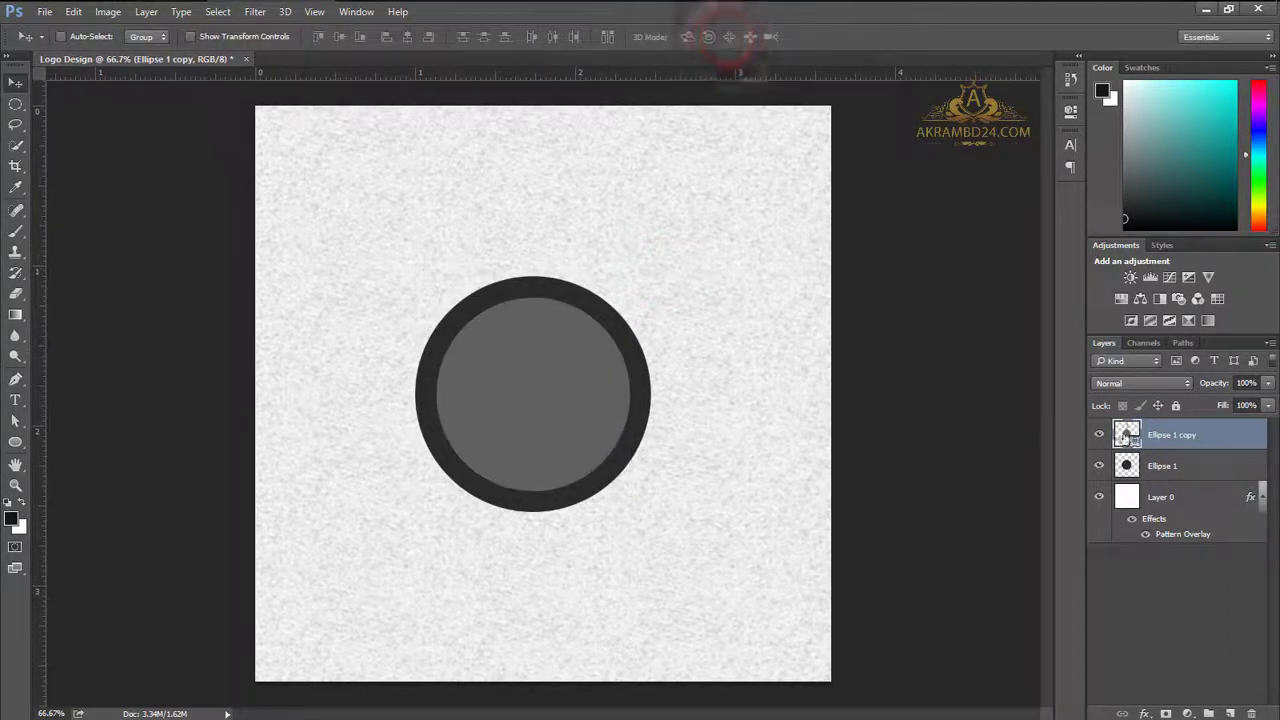
Step: Cut the inner circle out of Ellipse 1 to form a ring and delete the copy layer
click(1136, 464)
key(Delete)
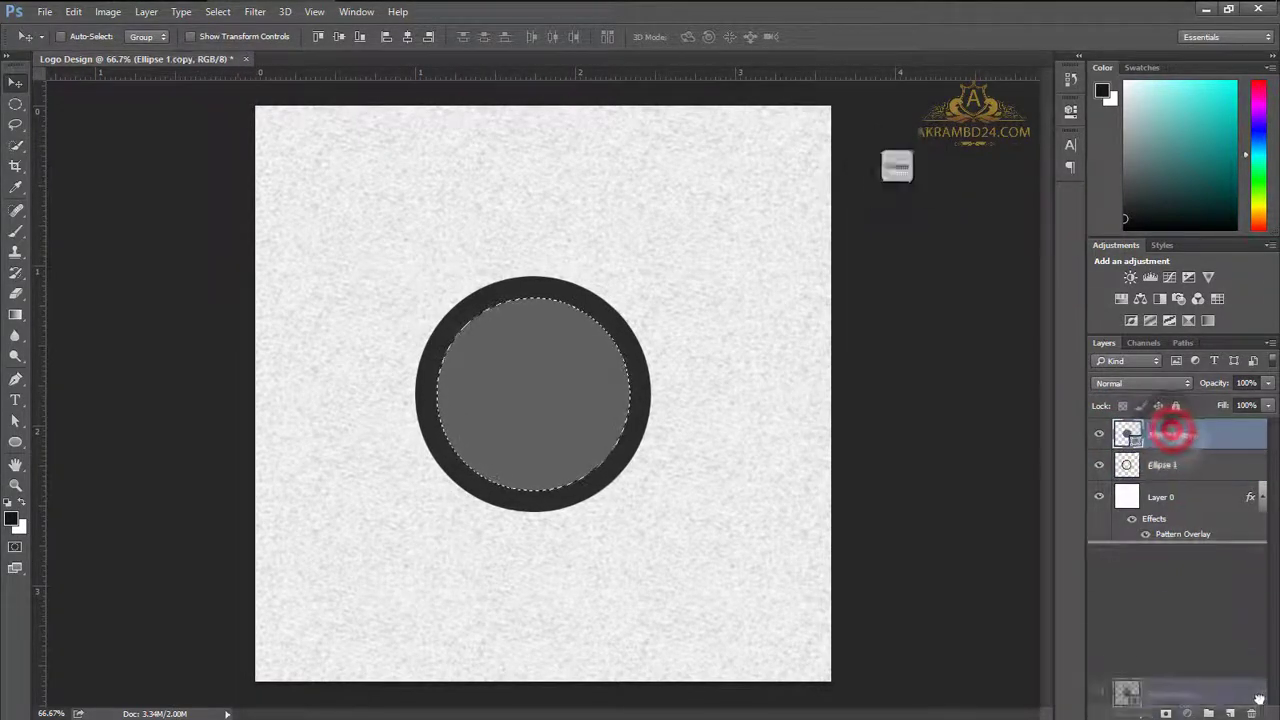
drag(1173, 434, 1251, 713)
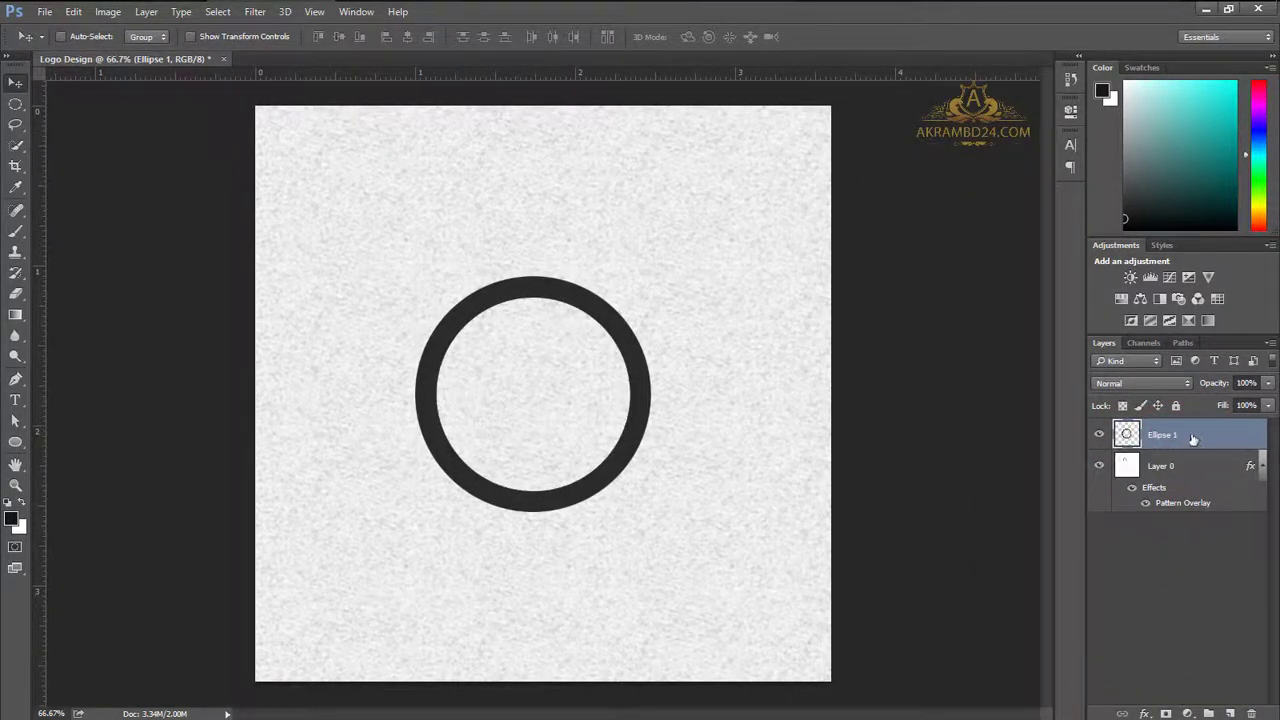
right_click(1193, 439)
Step: Reduce the ring layer's fill to 0%
click(1082, 150)
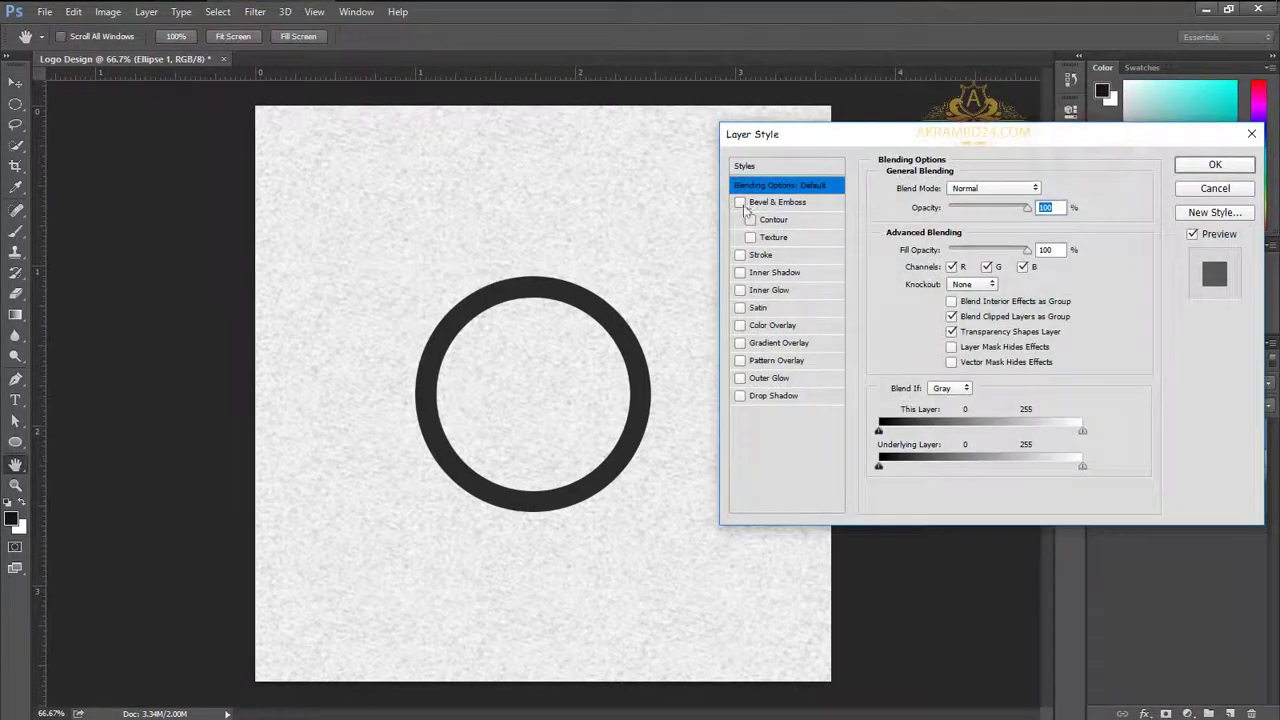
click(762, 202)
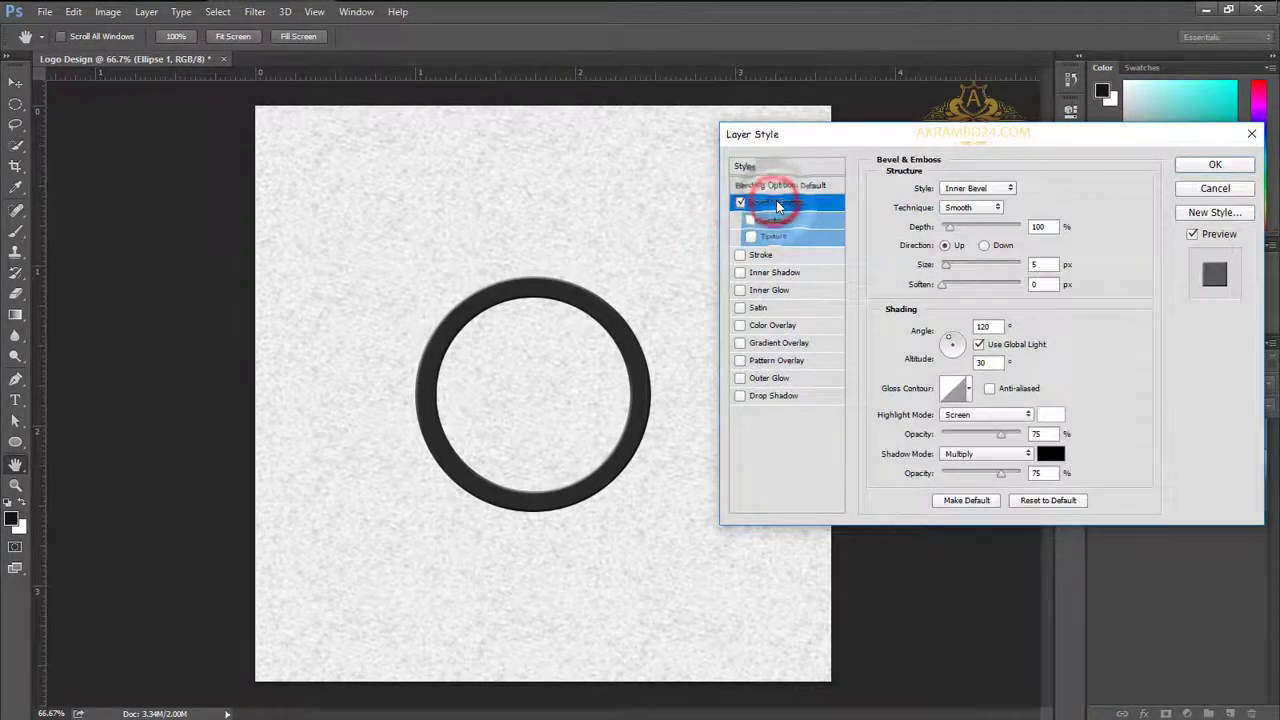
click(1052, 452)
click(1217, 237)
click(1215, 164)
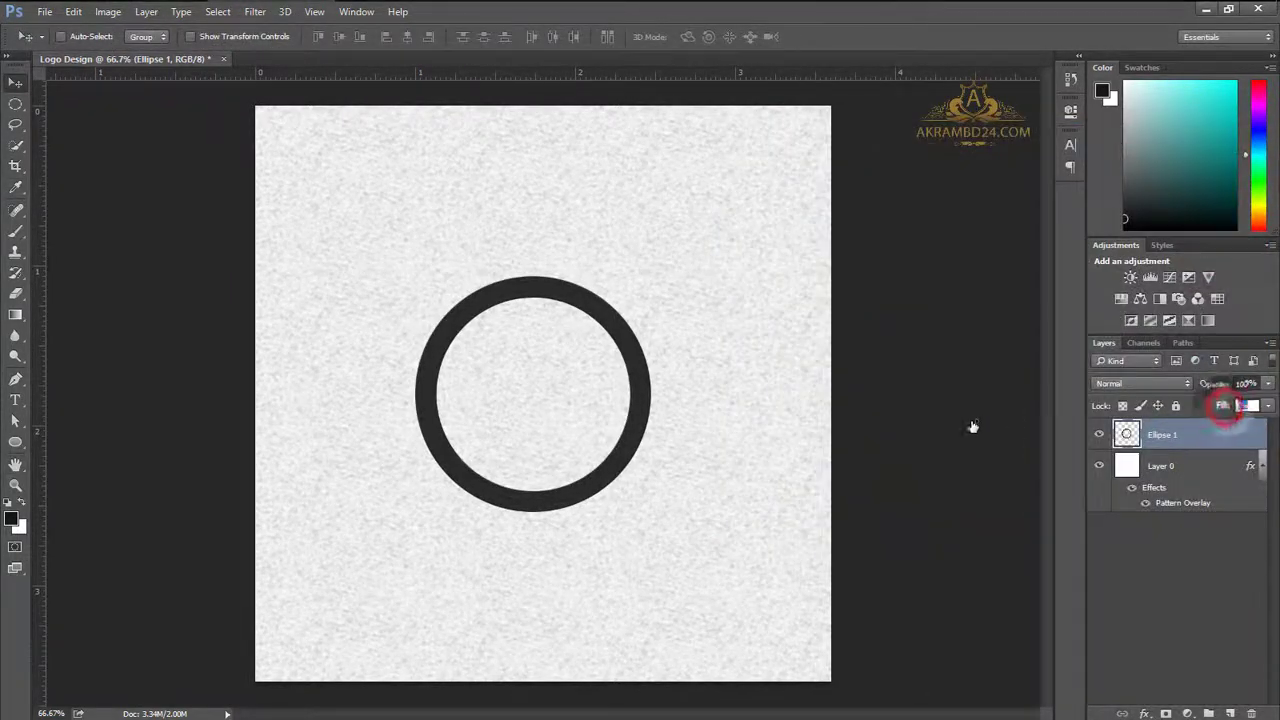
drag(972, 427, 960, 427)
Step: Give the ring a Bevel & Emboss with 225% depth and 5 px size
right_click(1245, 434)
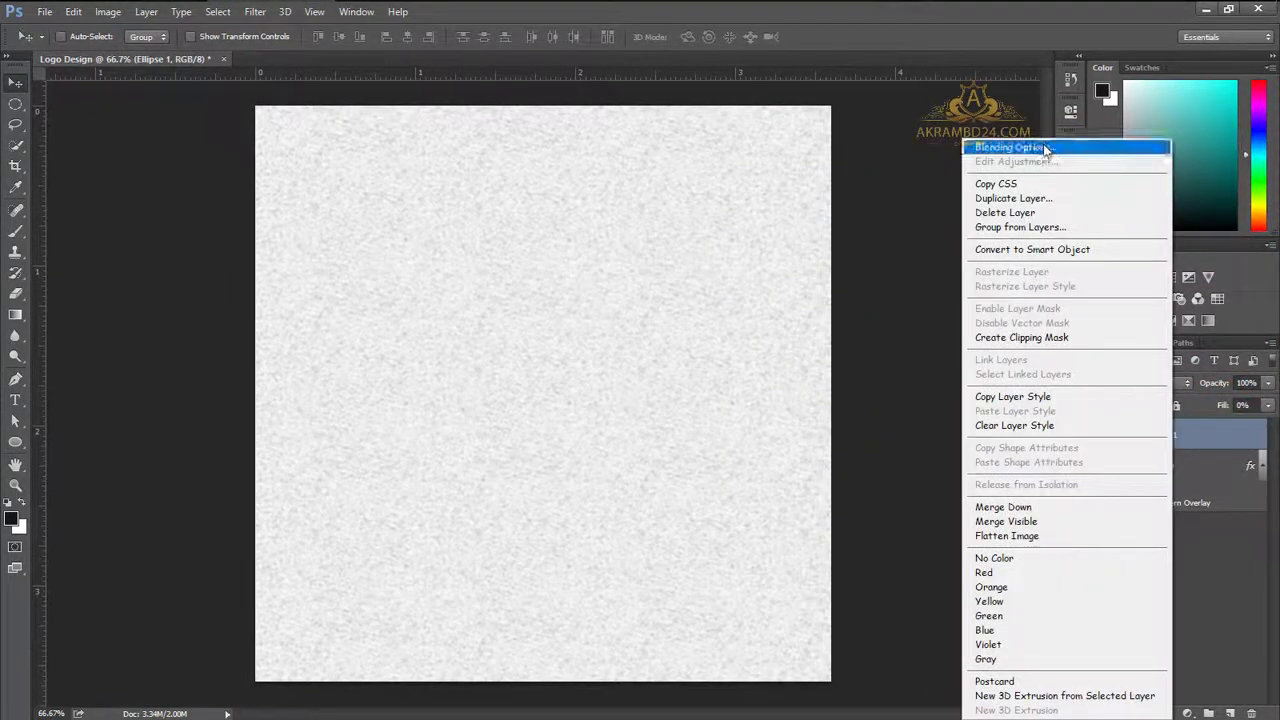
click(1050, 145)
click(759, 203)
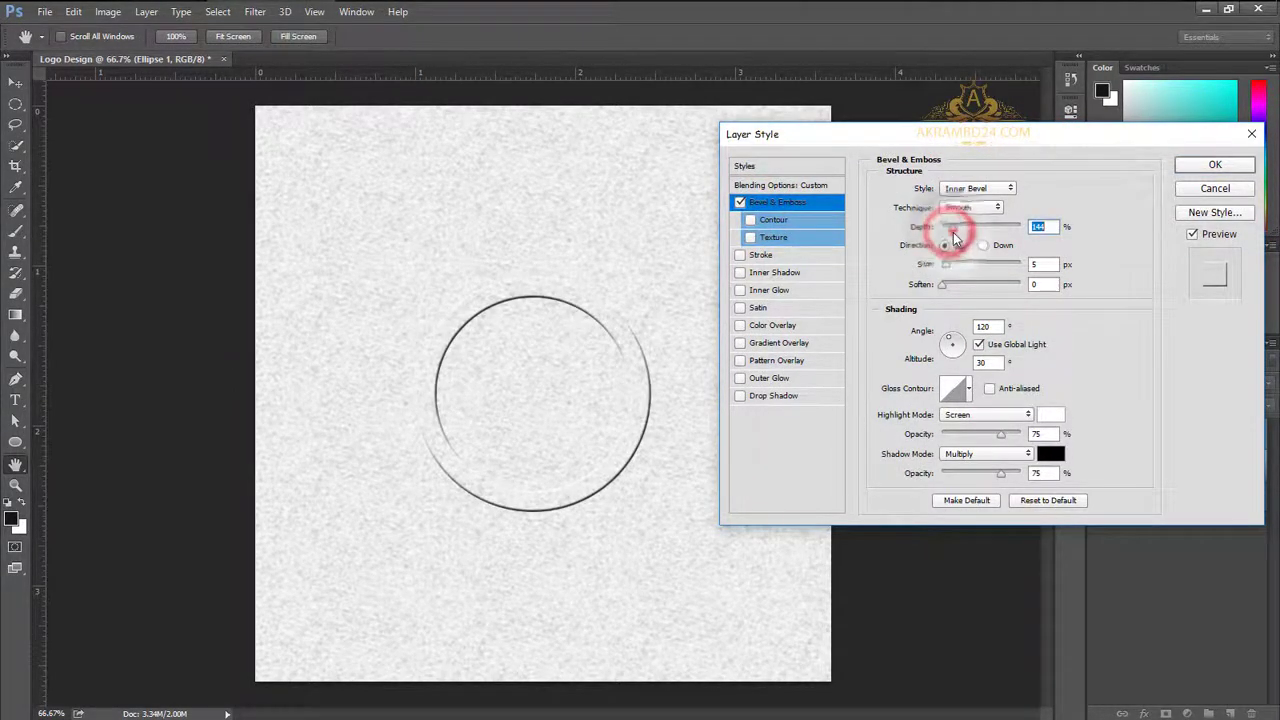
drag(955, 237, 1045, 265)
text(22)
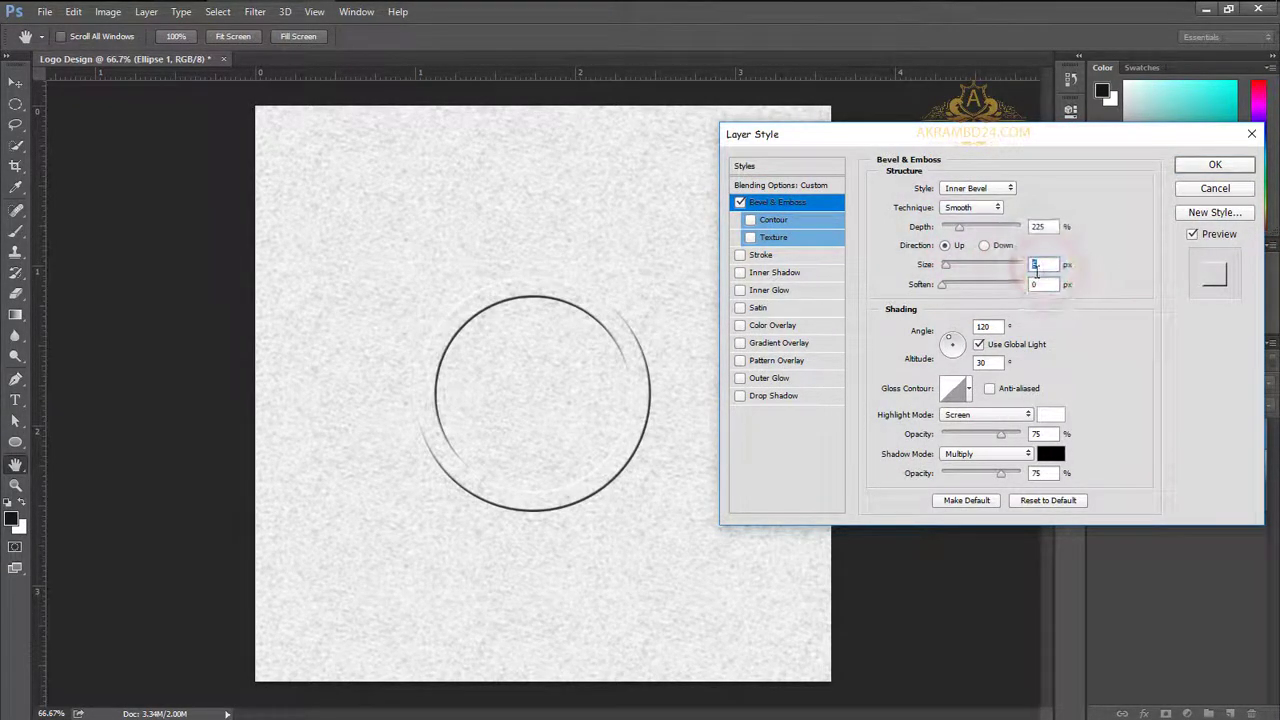
key(BackSpace)
key(BackSpace)
text(12)
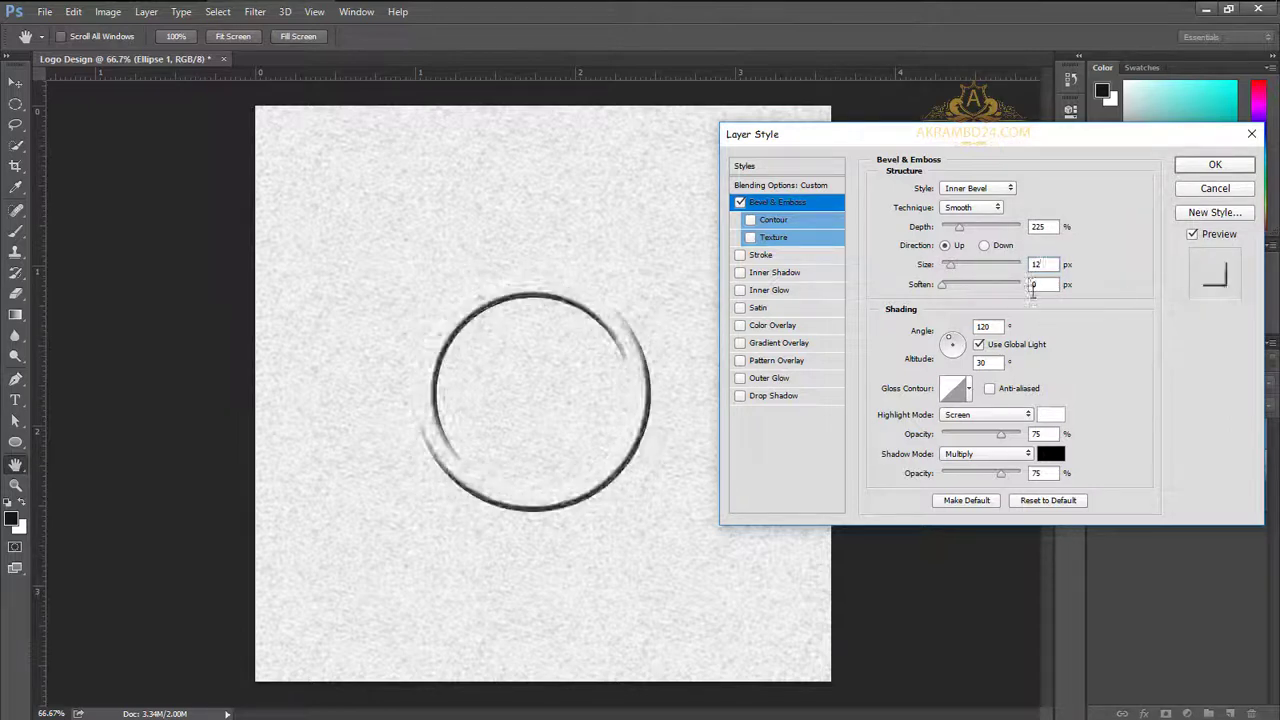
text(08)
key(BackSpace)
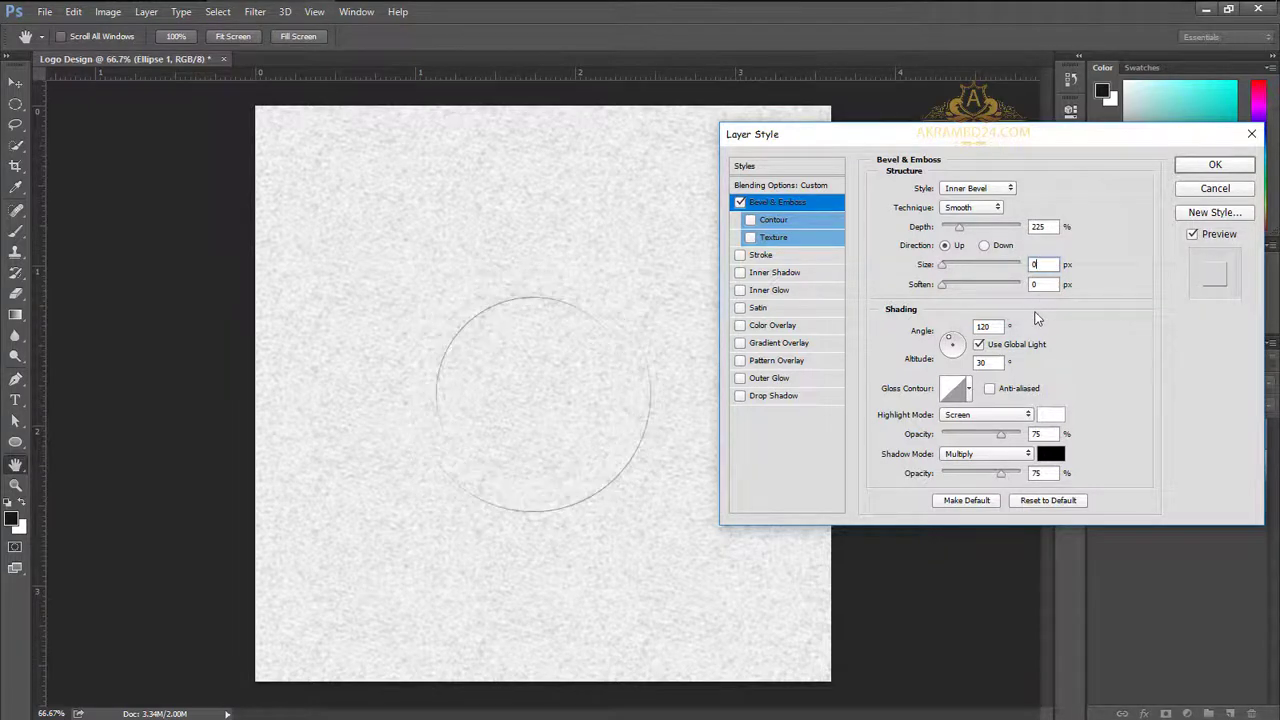
text(5)
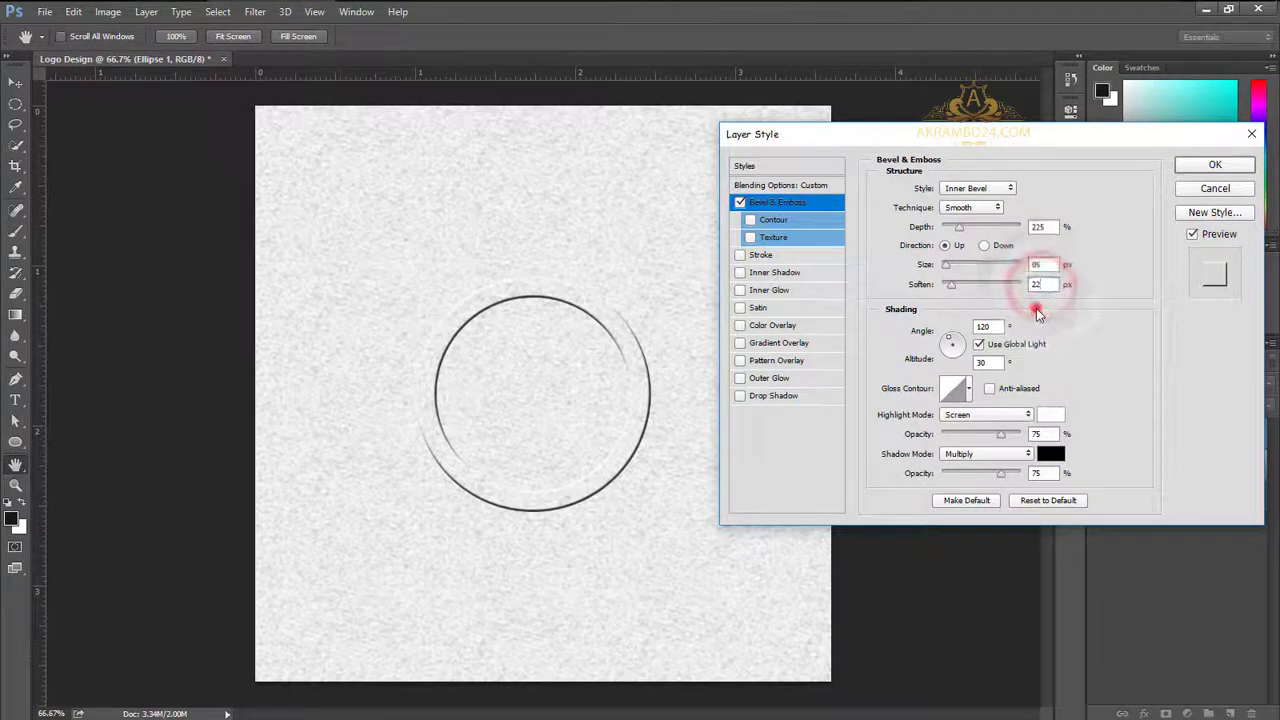
Step: Set bevel soften 3, angle 66° and highlight/shadow opacities 86/90, then apply
drag(1020, 287, 962, 289)
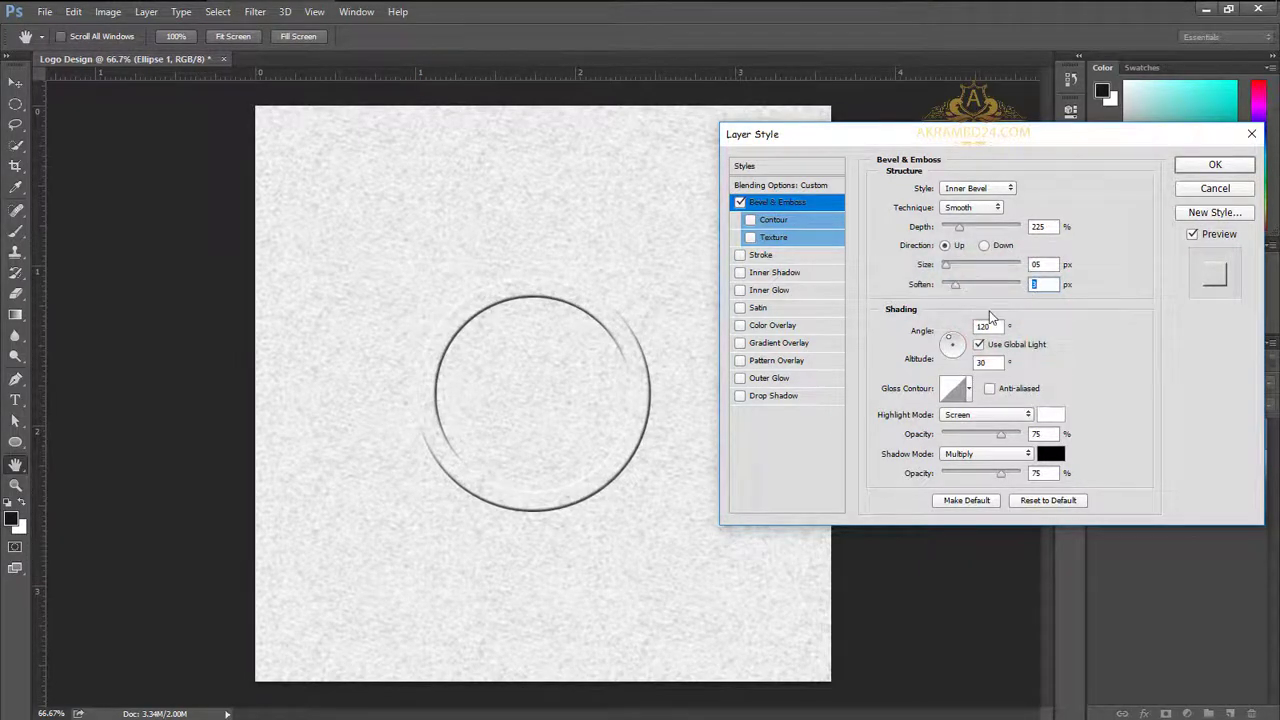
text(45)
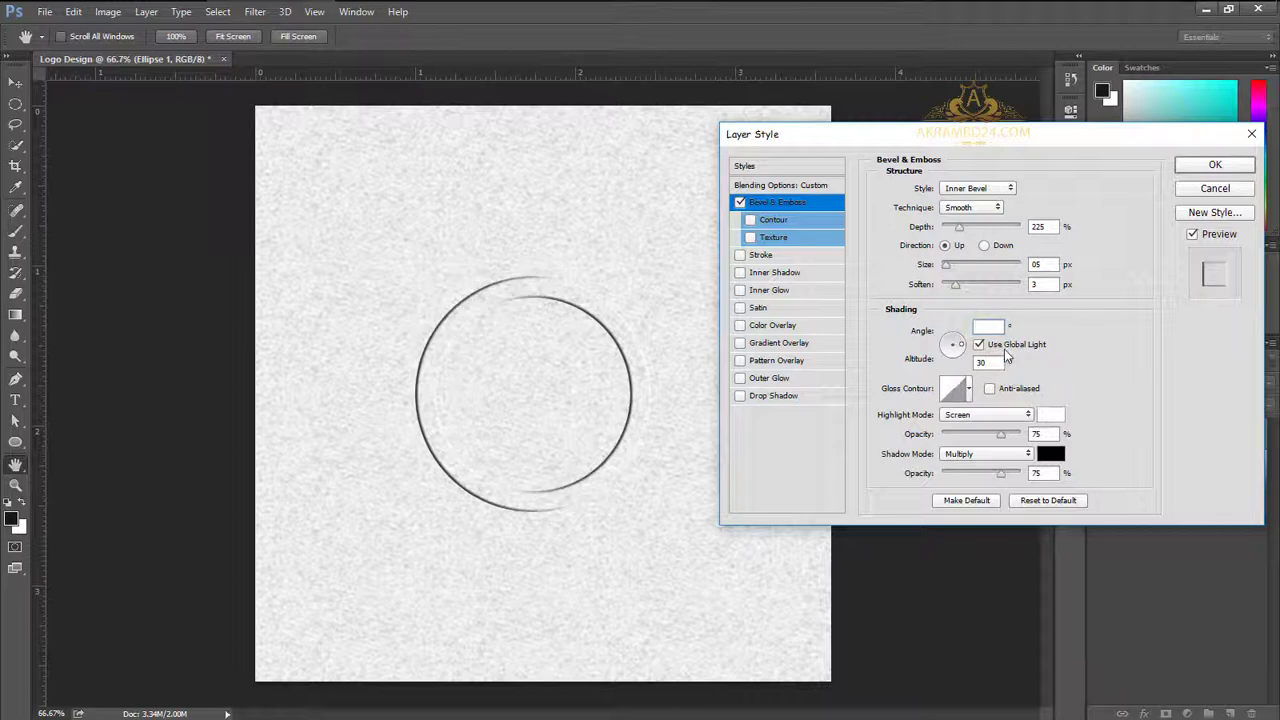
text(6)
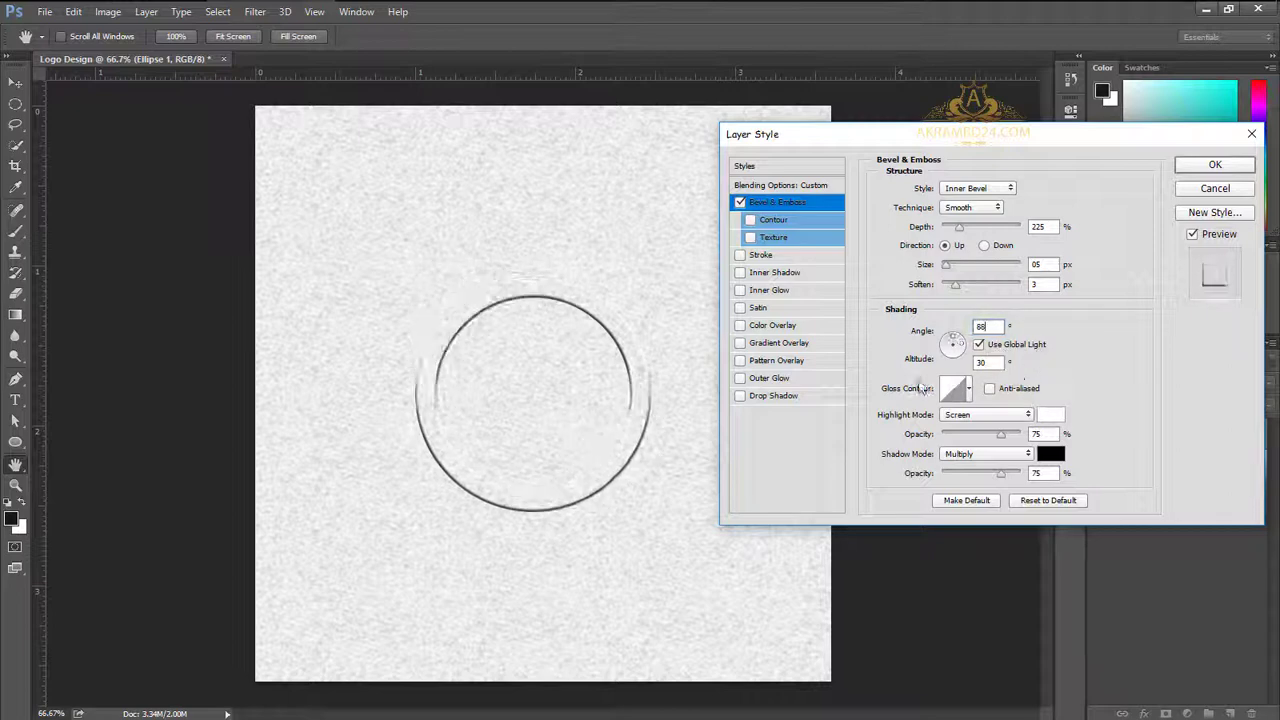
text(0166)
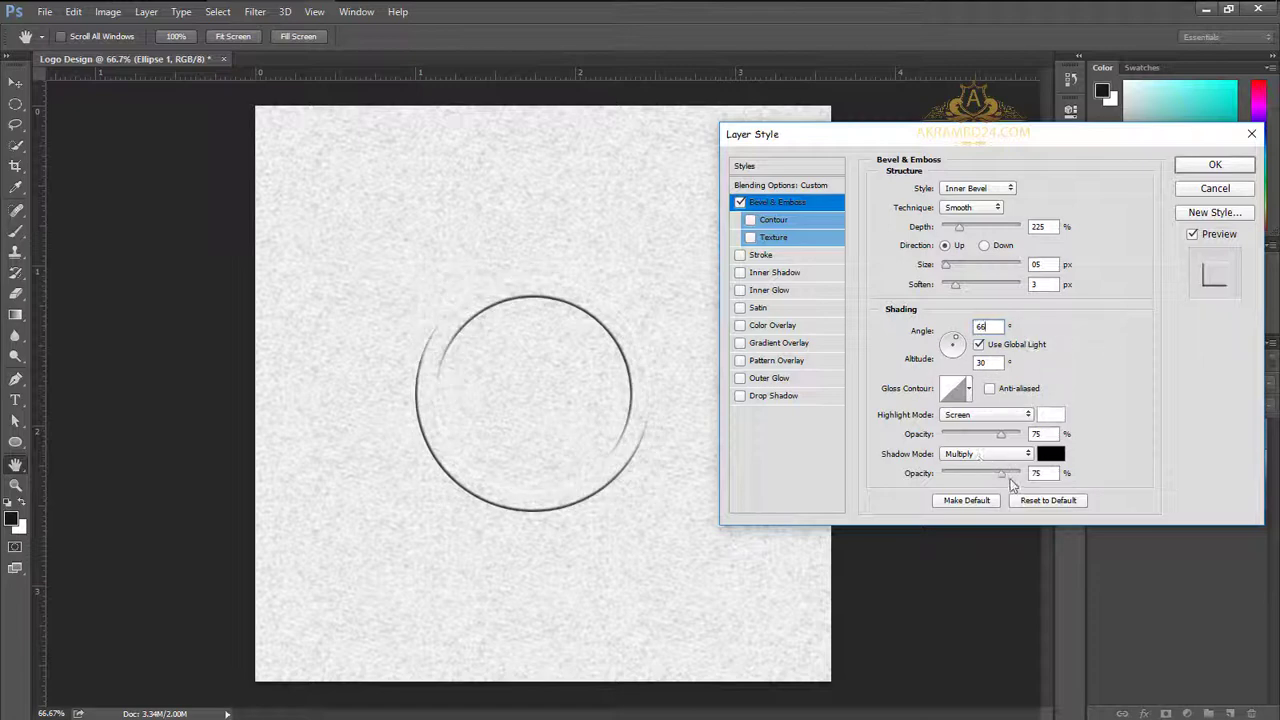
drag(1000, 472, 1016, 473)
click(1002, 432)
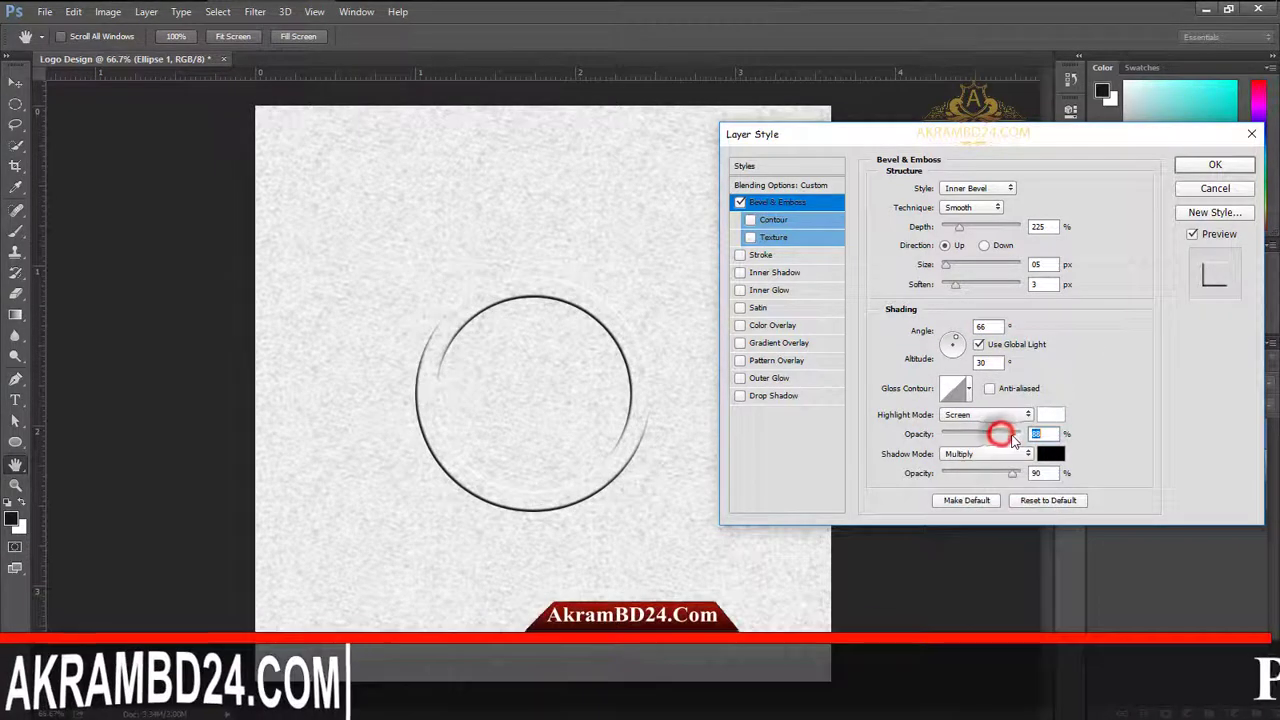
click(1214, 166)
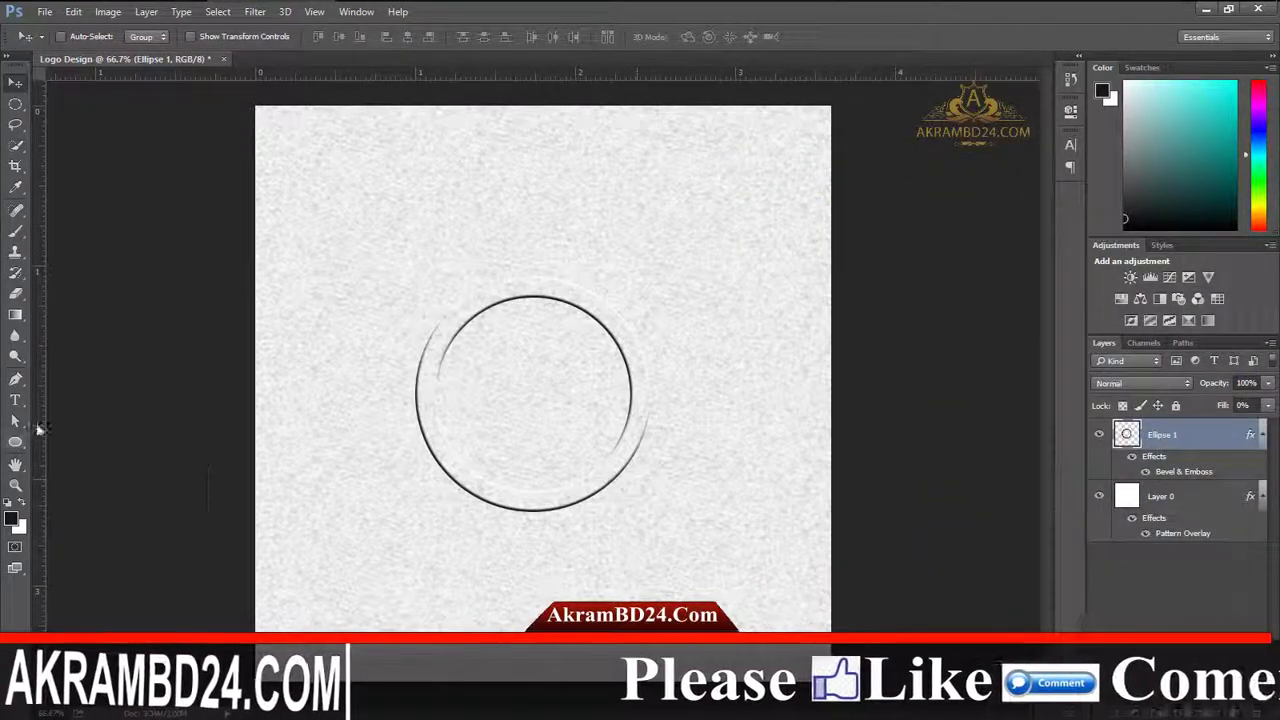
Step: Type the text 'AkramBD24.Com' inside the ring
click(16, 401)
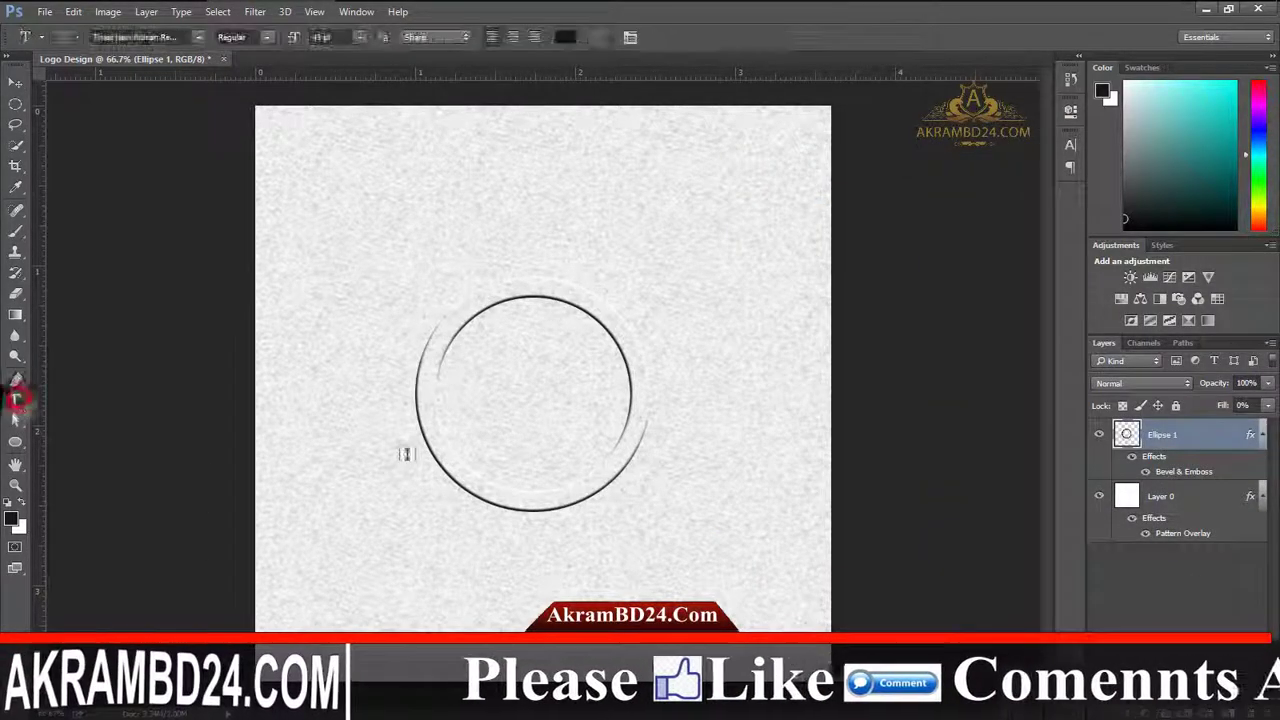
click(480, 410)
text(Akar)
key(BackSpace)
key(BackSpace)
text(ramB)
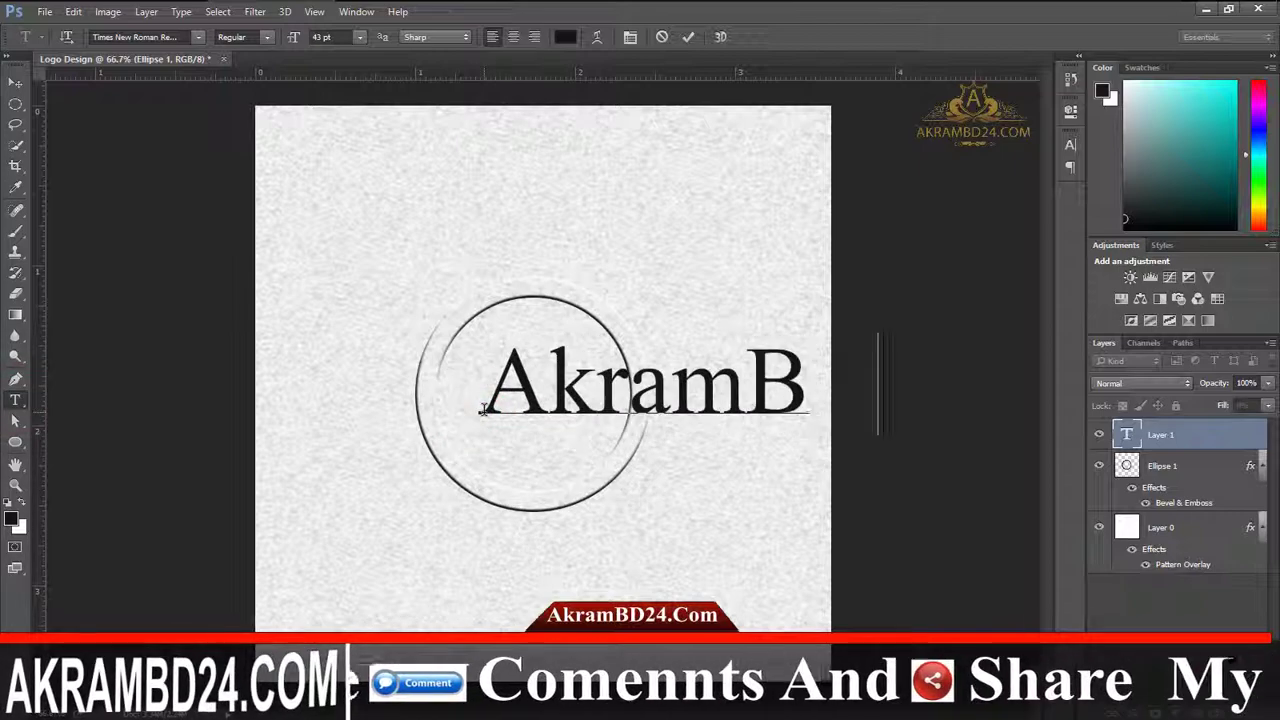
click(688, 37)
Step: Scale the text to about 44% and vertically centre it with the Ellipse 1 ring
key(ctrl+t)
mouse_move(481, 443)
mouse_down()
mouse_move(752, 388)
mouse_move(441, 393)
mouse_up()
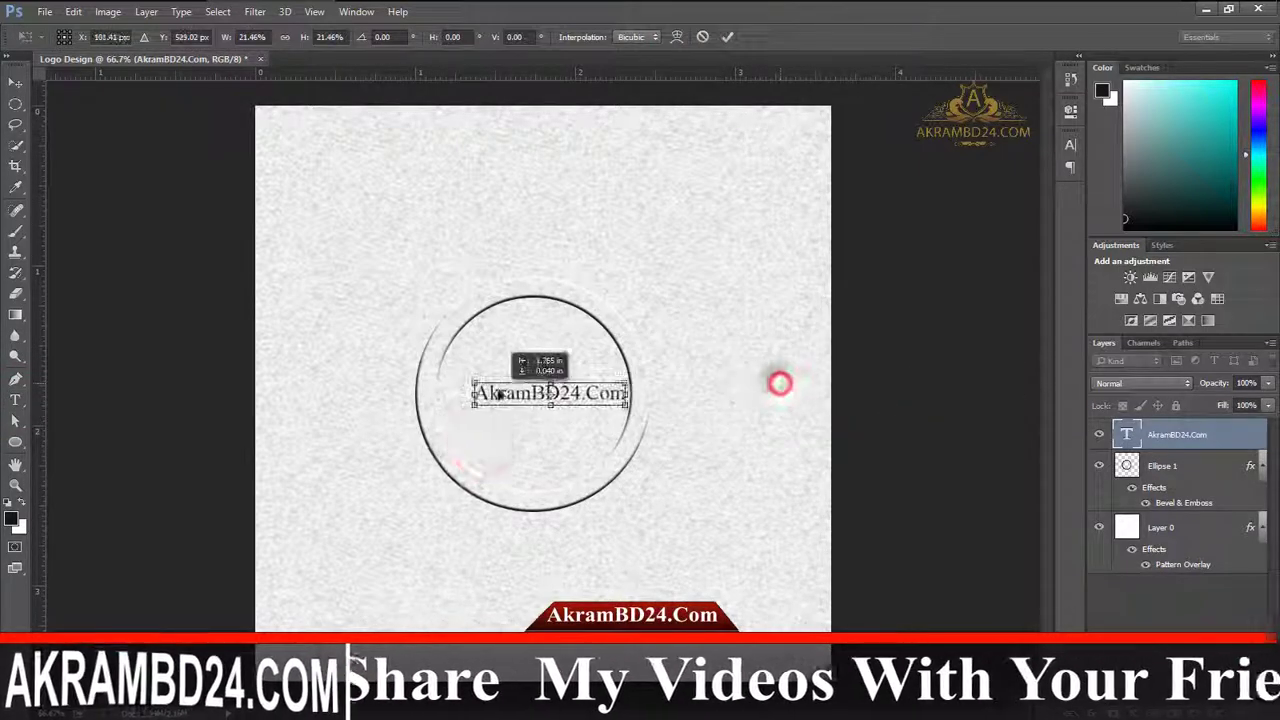
click(727, 37)
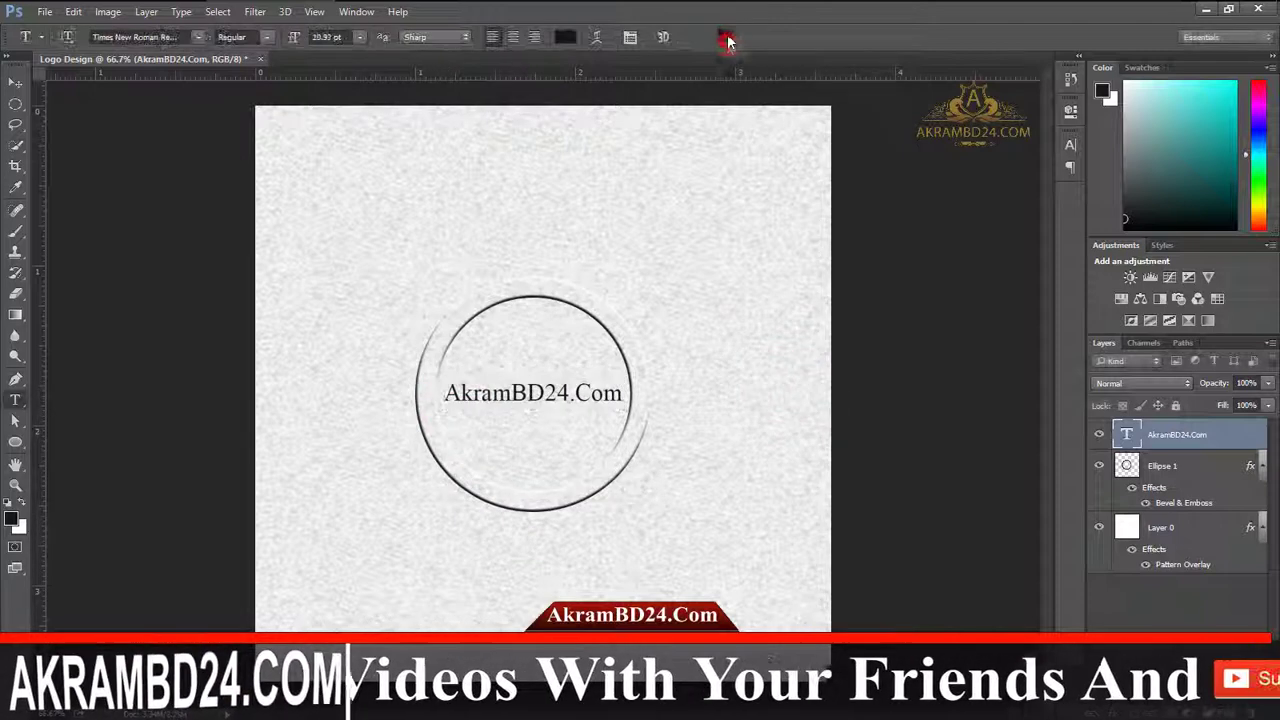
shift+click(1165, 466)
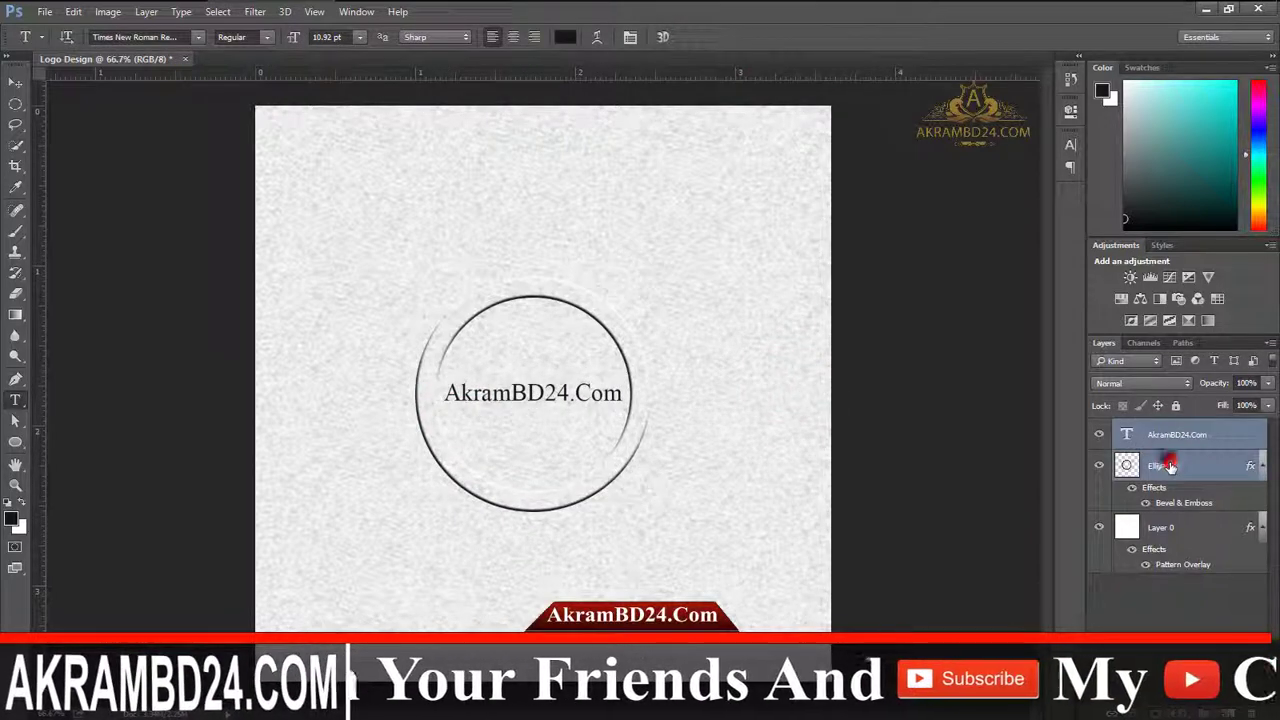
click(15, 80)
click(338, 37)
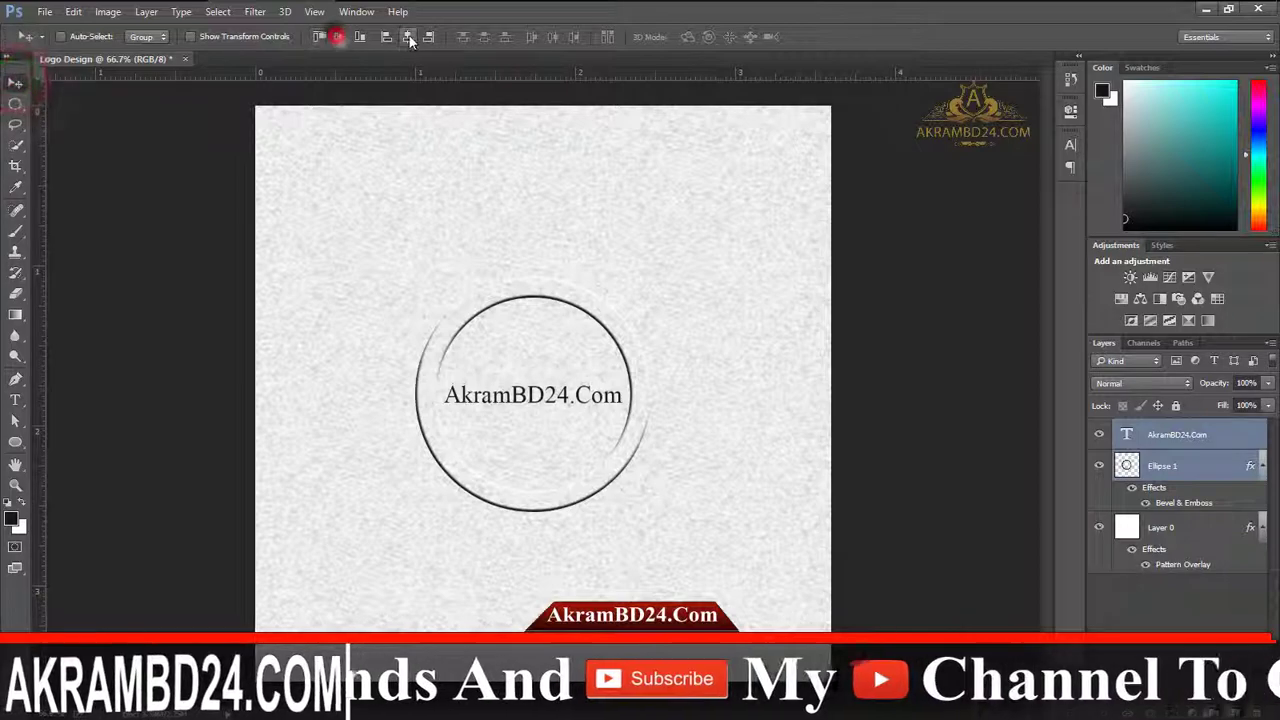
Step: Copy Ellipse 1's layer style and paste it onto the AkramBD24.Com text layer
click(1200, 590)
right_click(1205, 478)
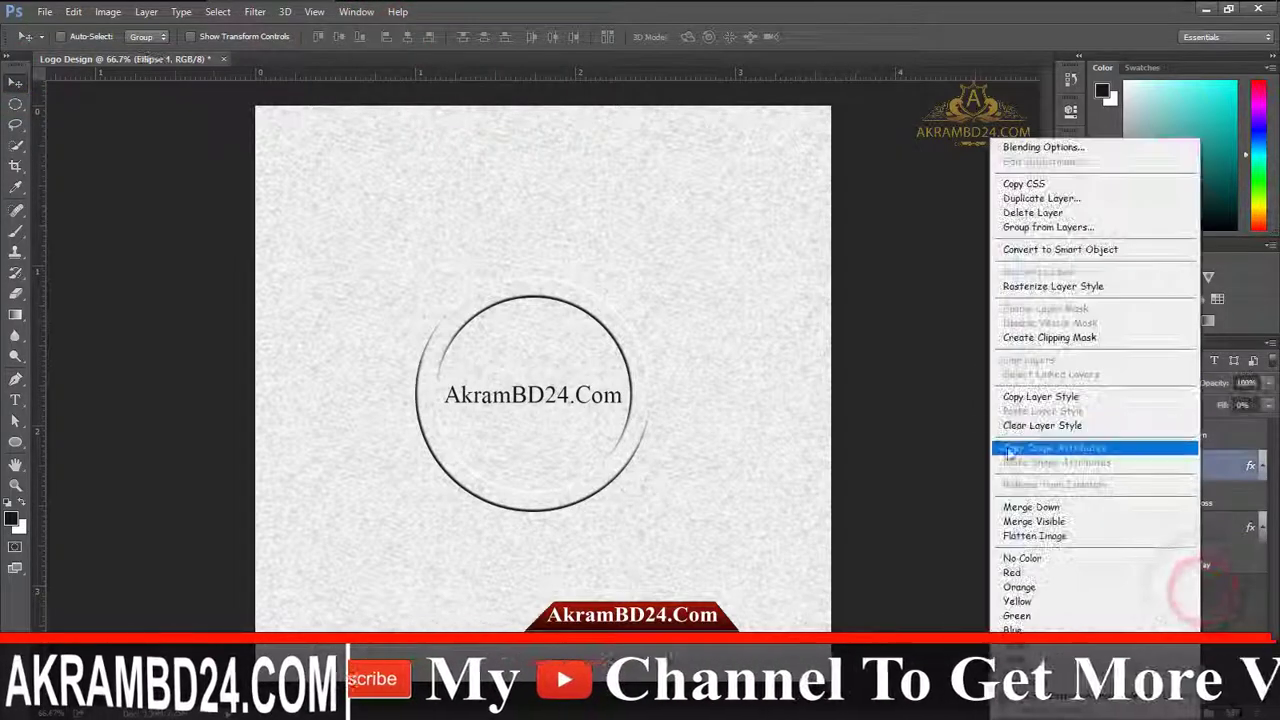
click(1035, 398)
right_click(1183, 438)
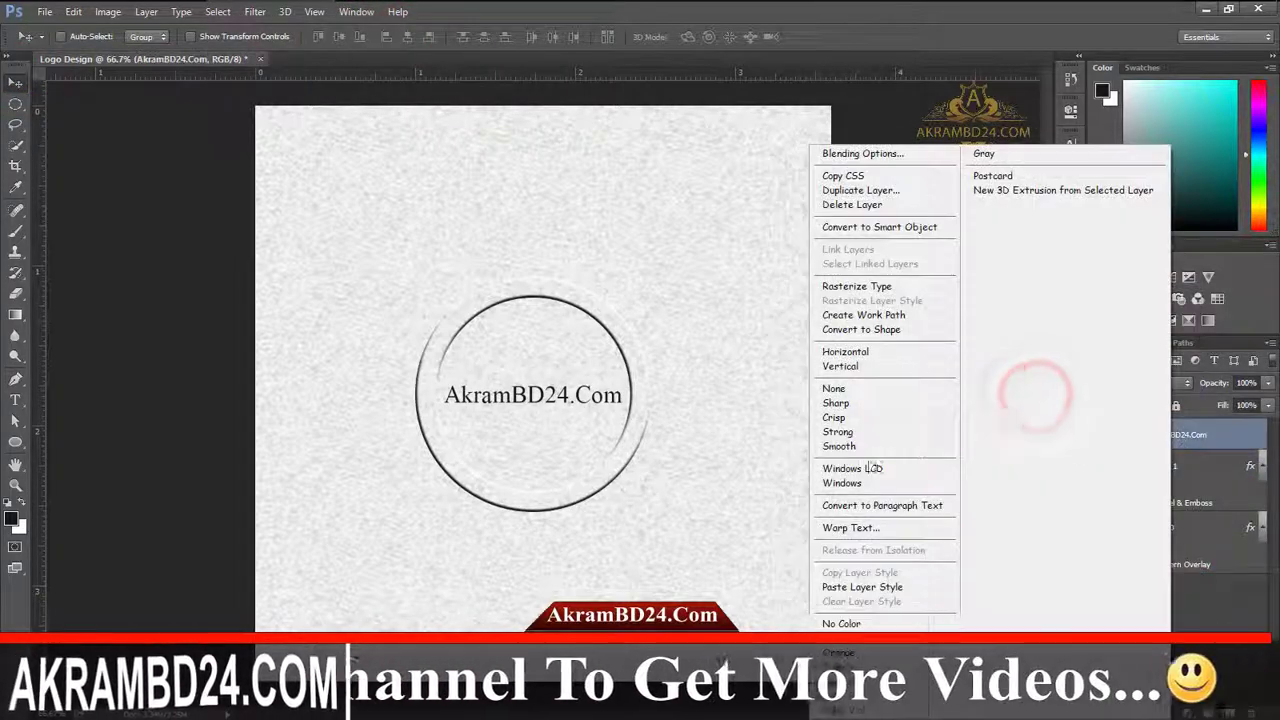
click(1200, 435)
right_click(1202, 436)
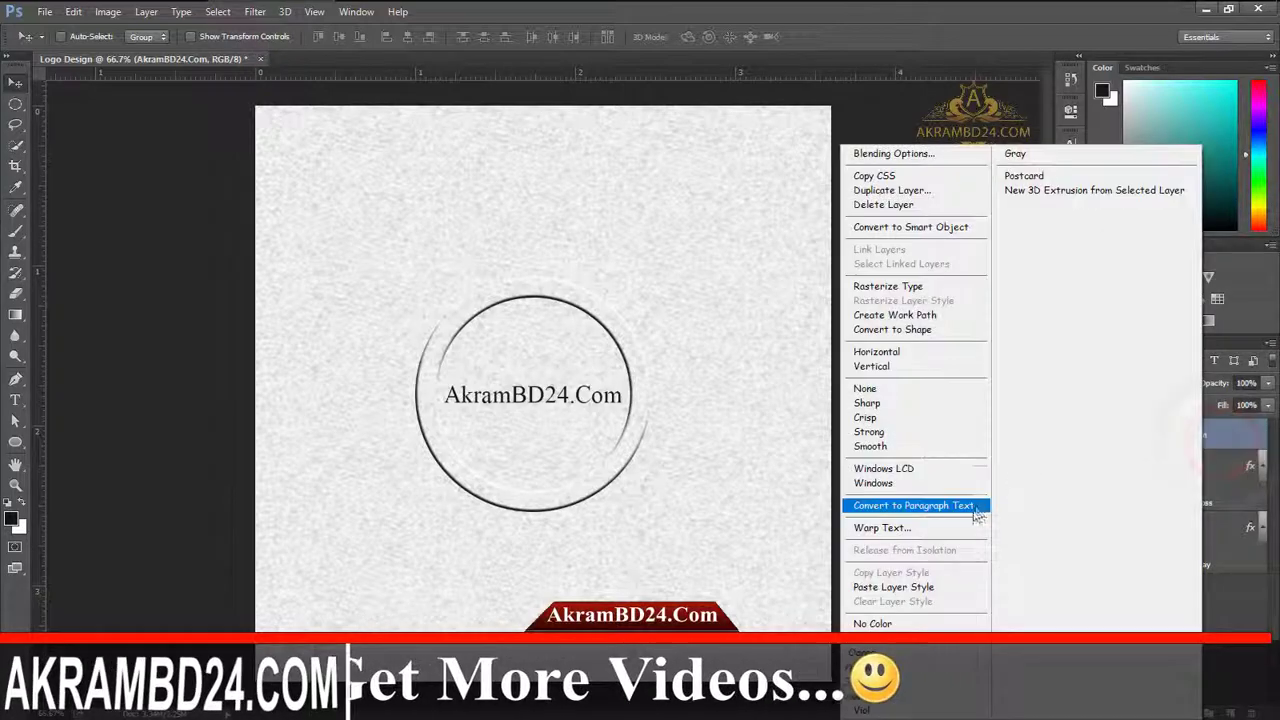
click(918, 588)
click(531, 371)
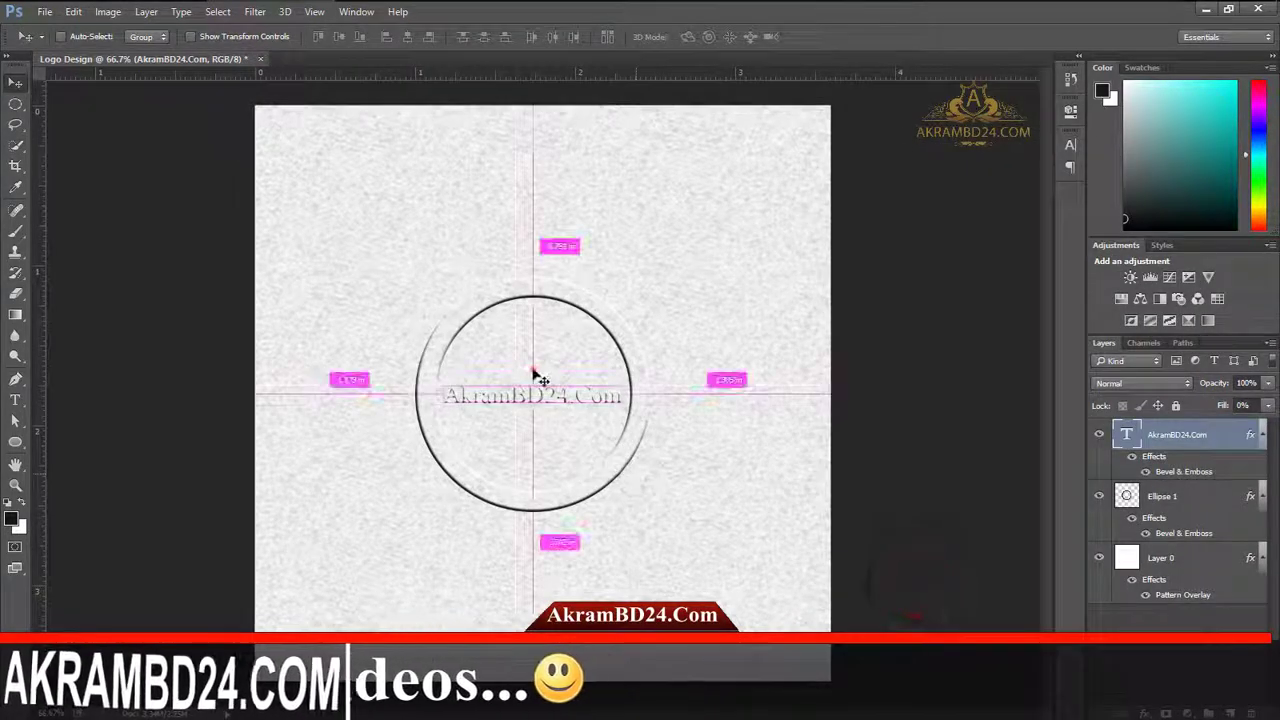
scroll(870, 578, down, 3)
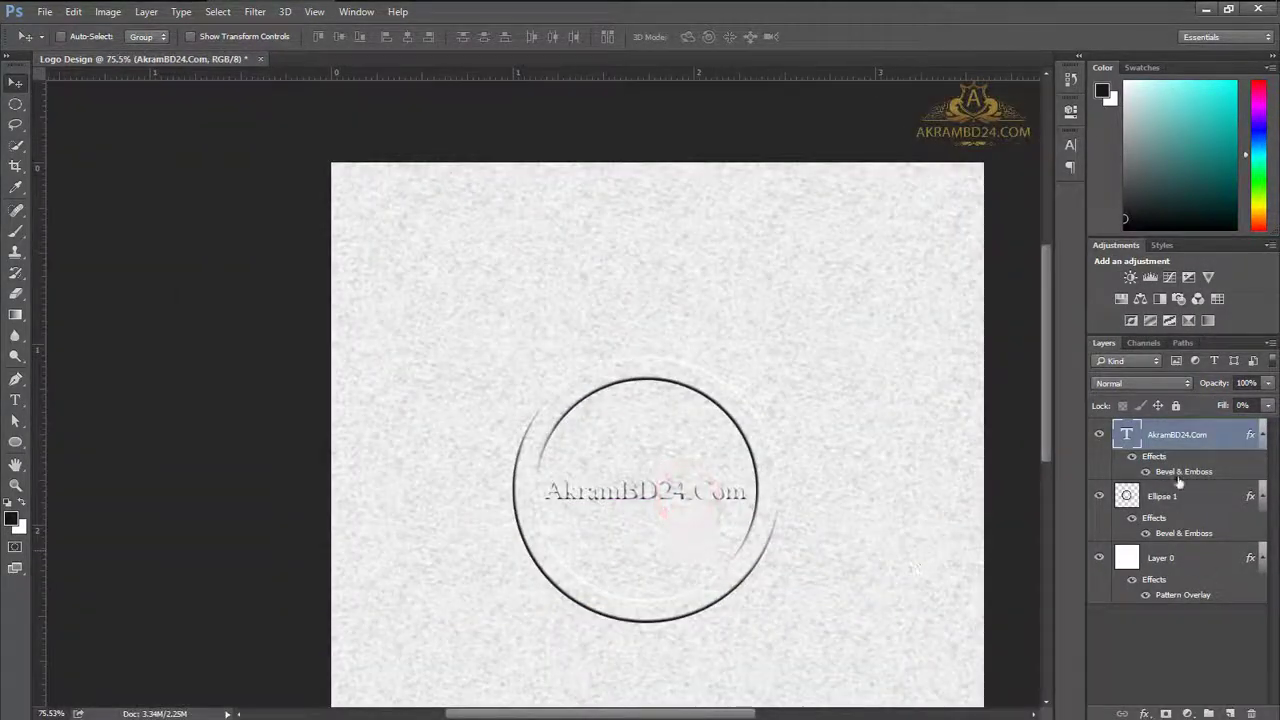
Step: Set the text bevel's depth, soften 3 and angle 33°
double_click(1176, 471)
drag(957, 224, 1000, 232)
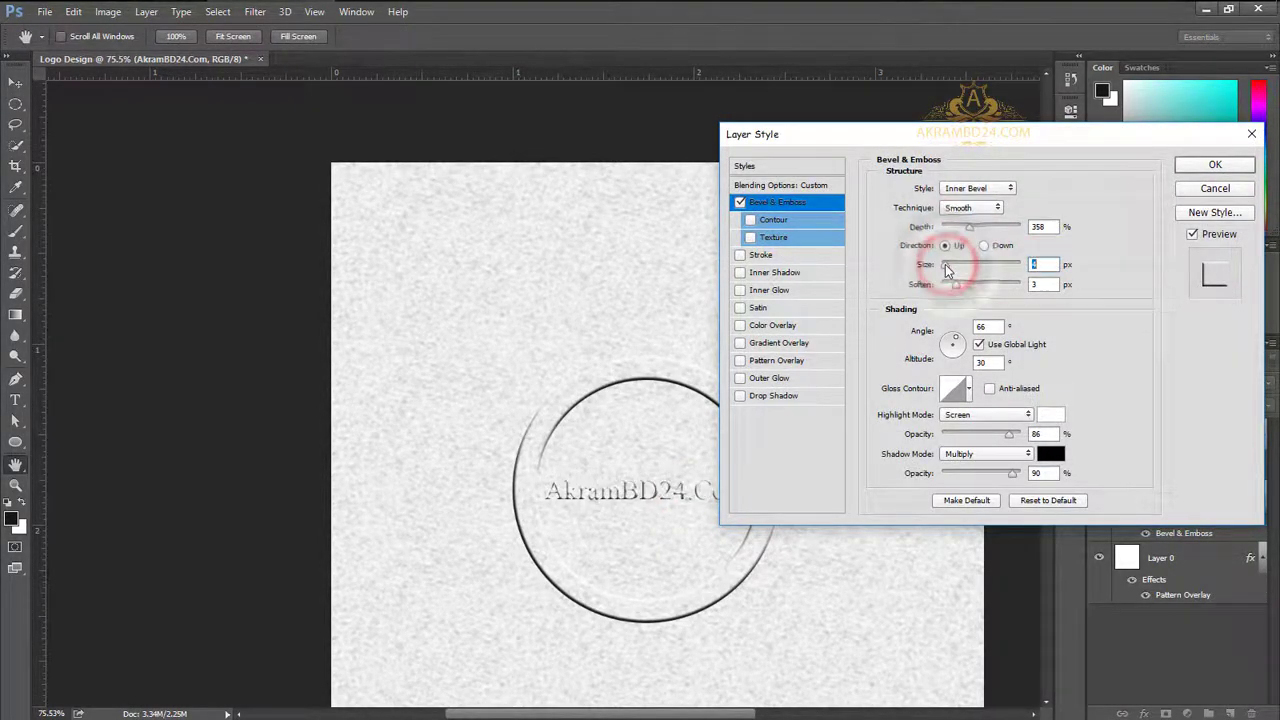
drag(976, 287, 938, 287)
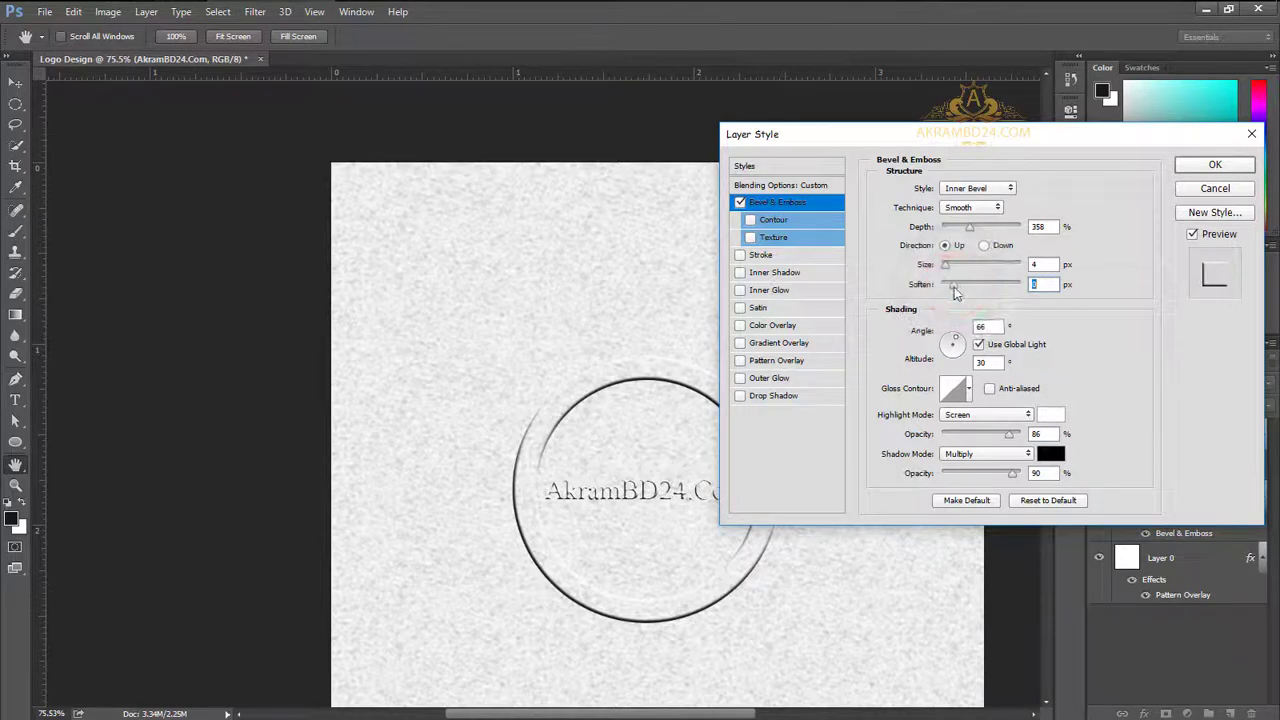
text(33)
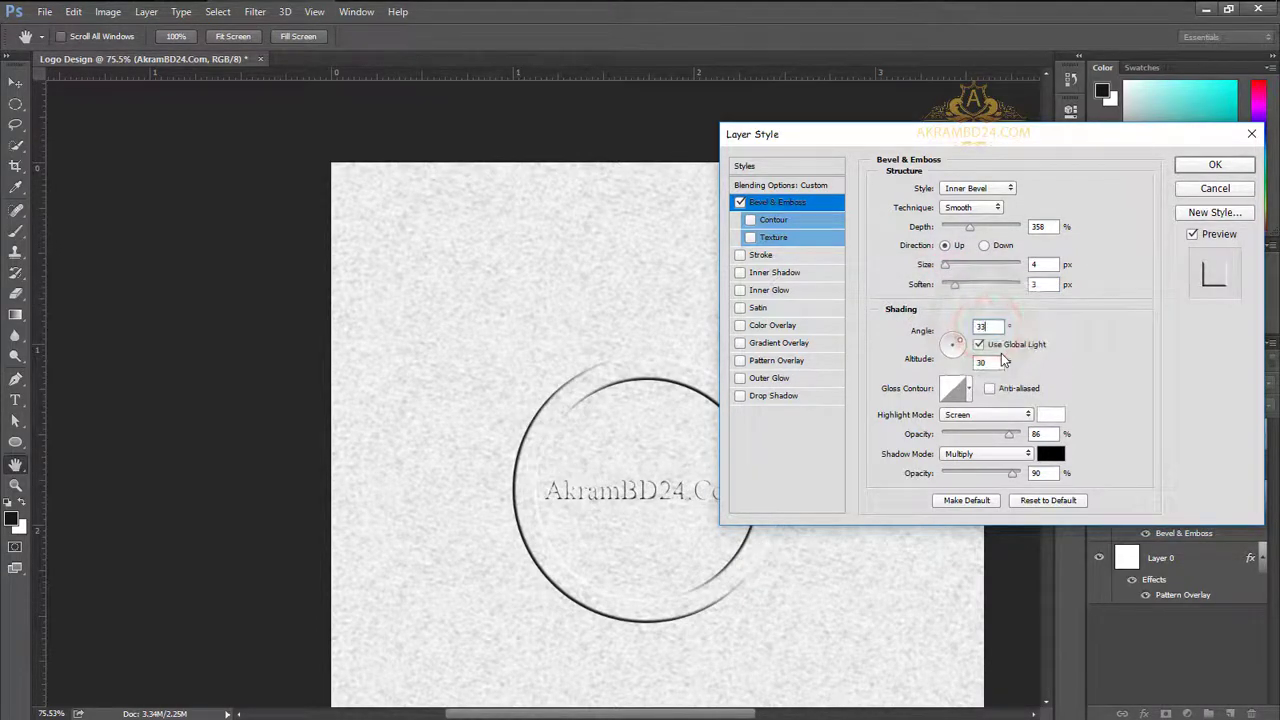
Step: Choose a new gloss contour preset for the text bevel and apply it
click(968, 390)
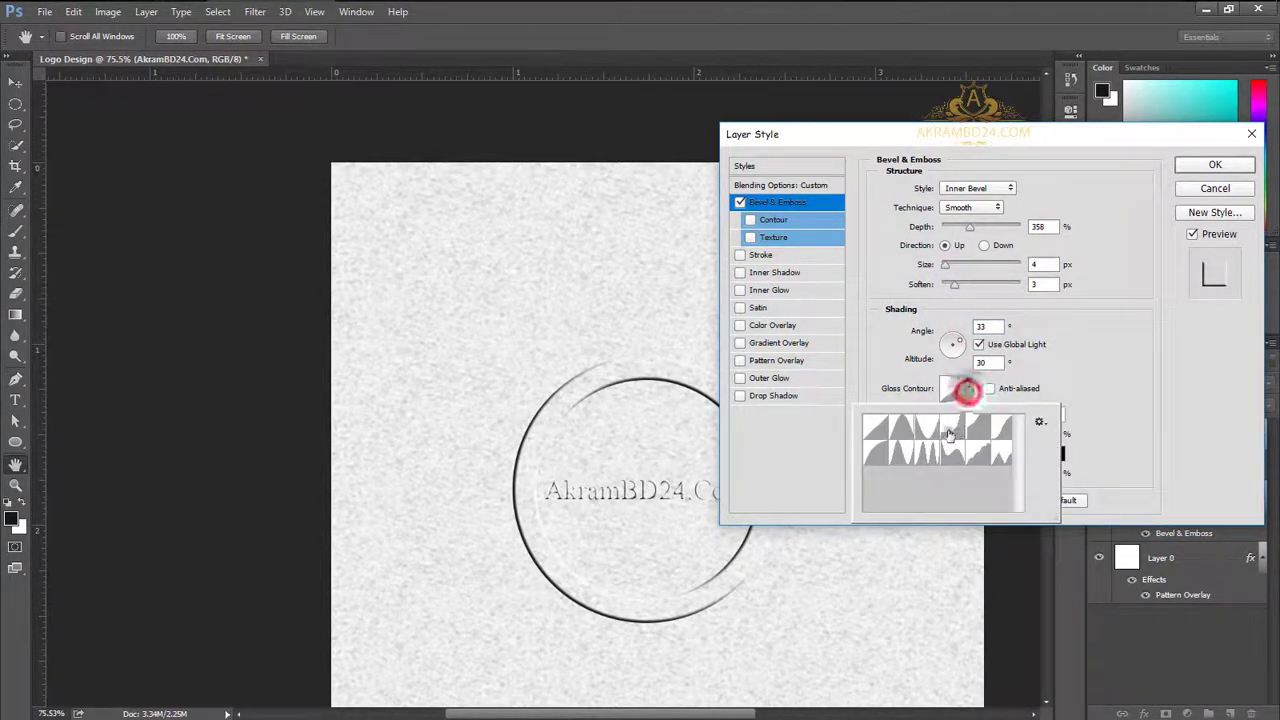
click(943, 429)
click(894, 423)
click(963, 449)
click(1000, 452)
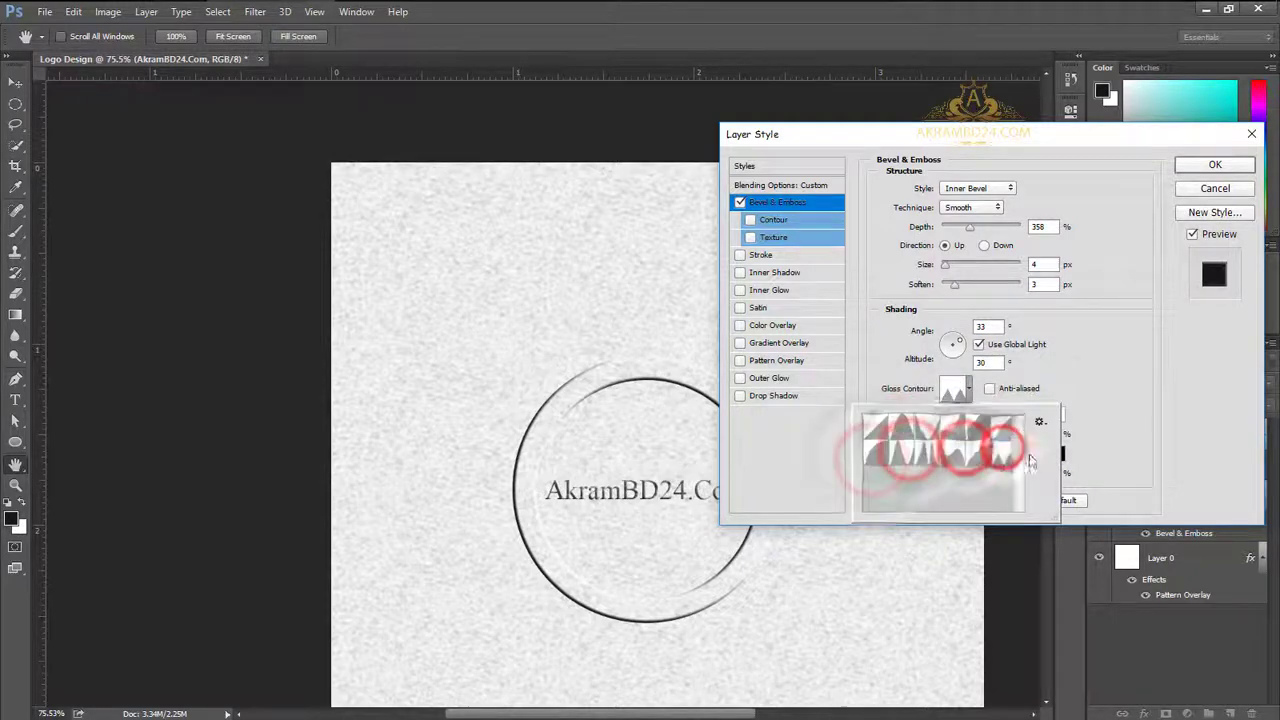
click(1065, 360)
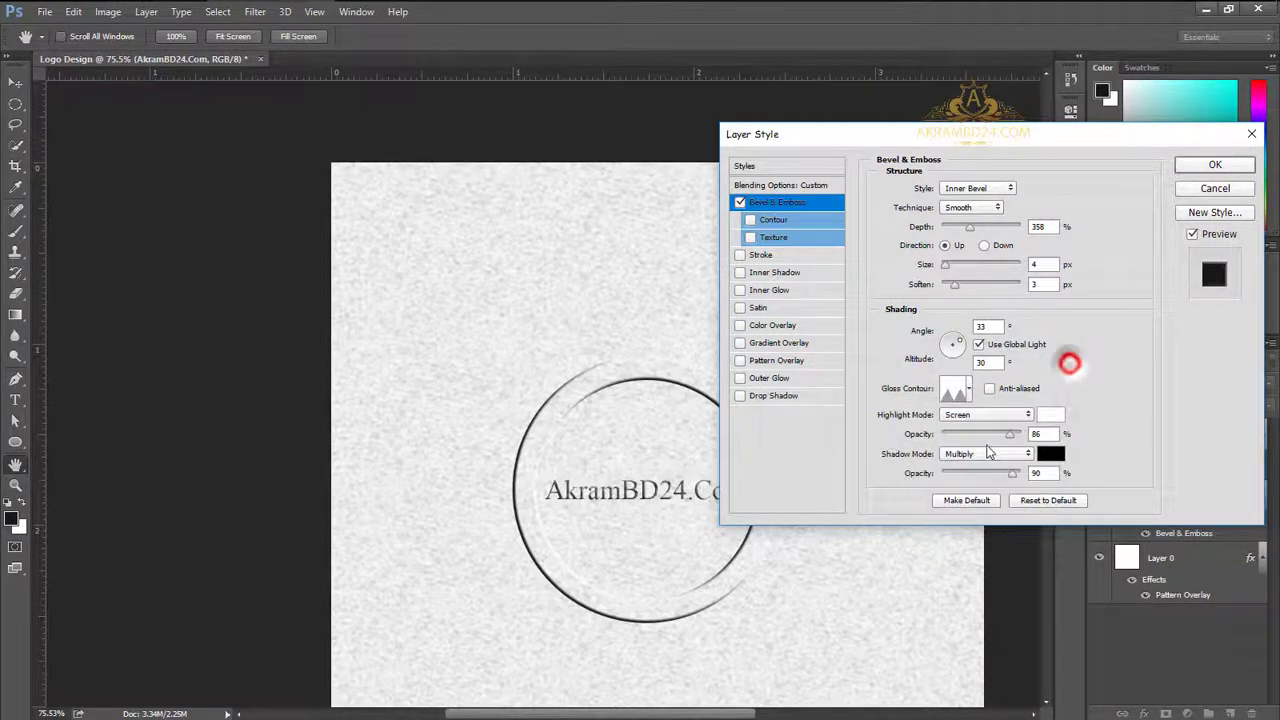
click(1212, 167)
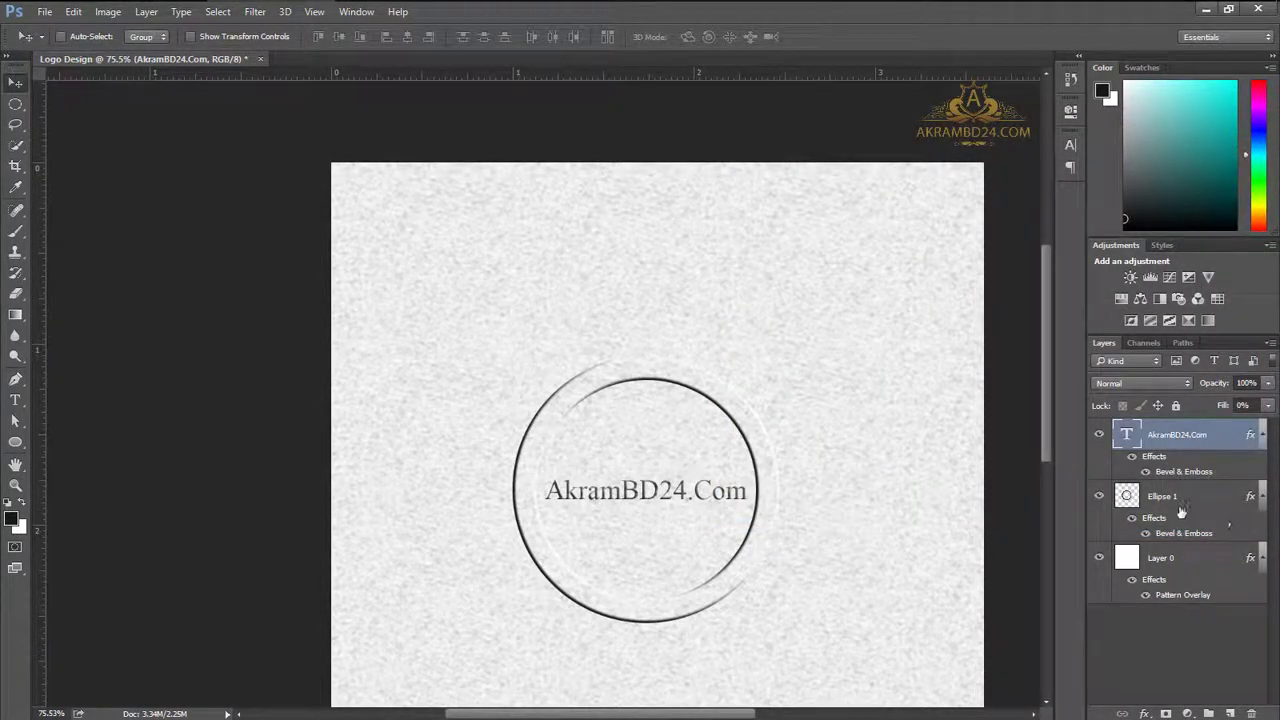
Step: Group the text and ring into Group 1 and brighten the paper with a Curves adjustment
shift+click(1182, 497)
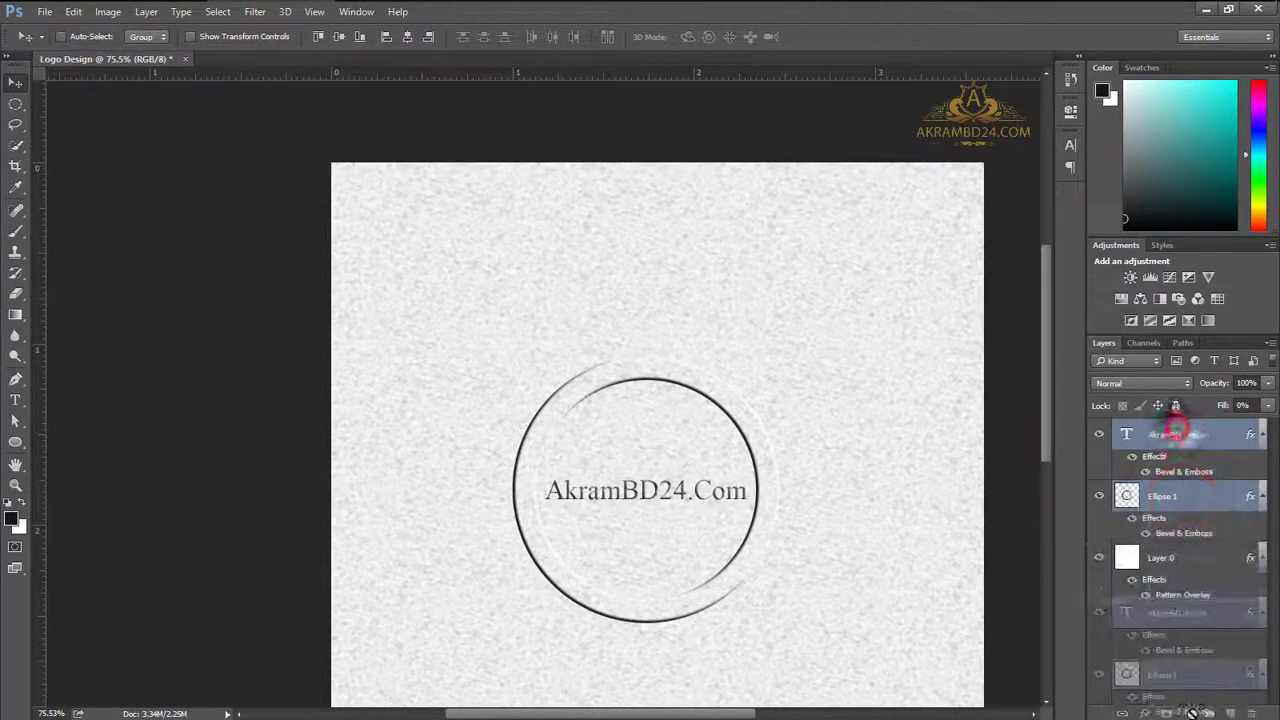
key(ctrl+g)
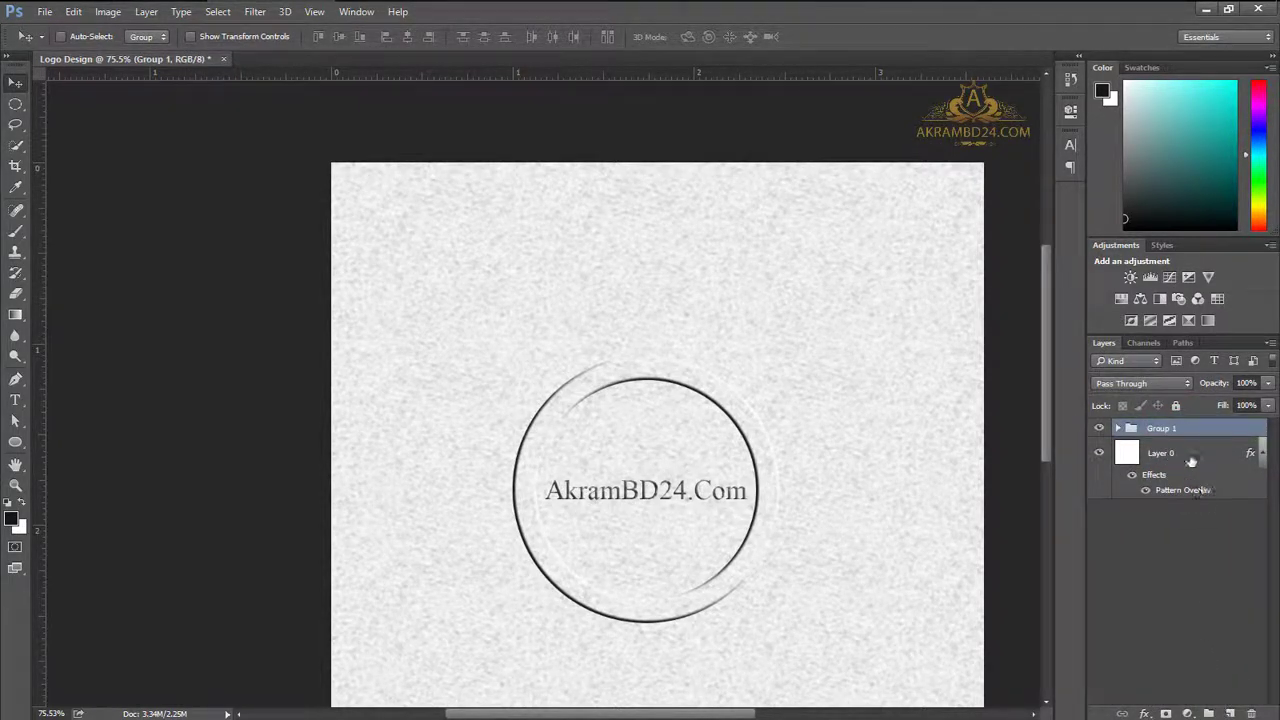
click(1190, 455)
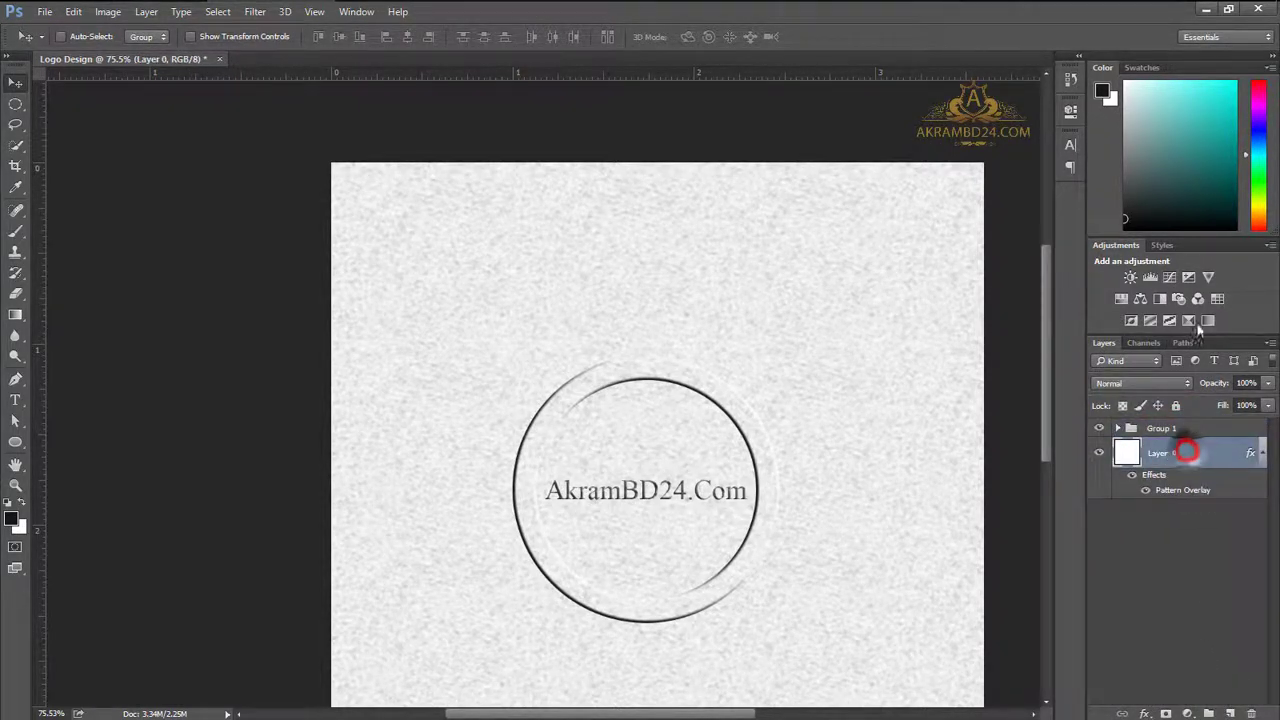
click(1182, 279)
mouse_move(948, 262)
mouse_down()
mouse_move(920, 229)
mouse_move(960, 223)
mouse_move(943, 263)
mouse_move(912, 283)
mouse_move(895, 250)
mouse_move(949, 253)
mouse_move(987, 235)
mouse_up()
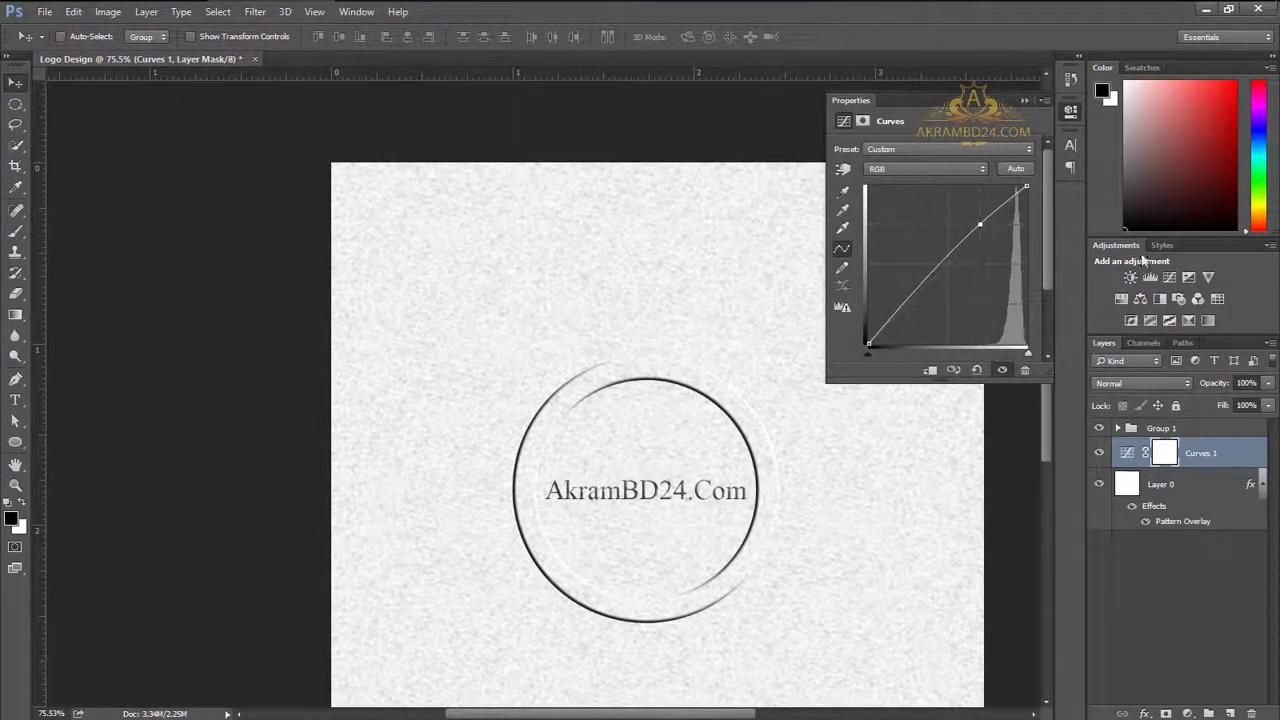
click(1026, 102)
Step: Duplicate Group 1 as Group 1 copy at 37% opacity and zoom out to the full page
drag(1150, 428, 1230, 713)
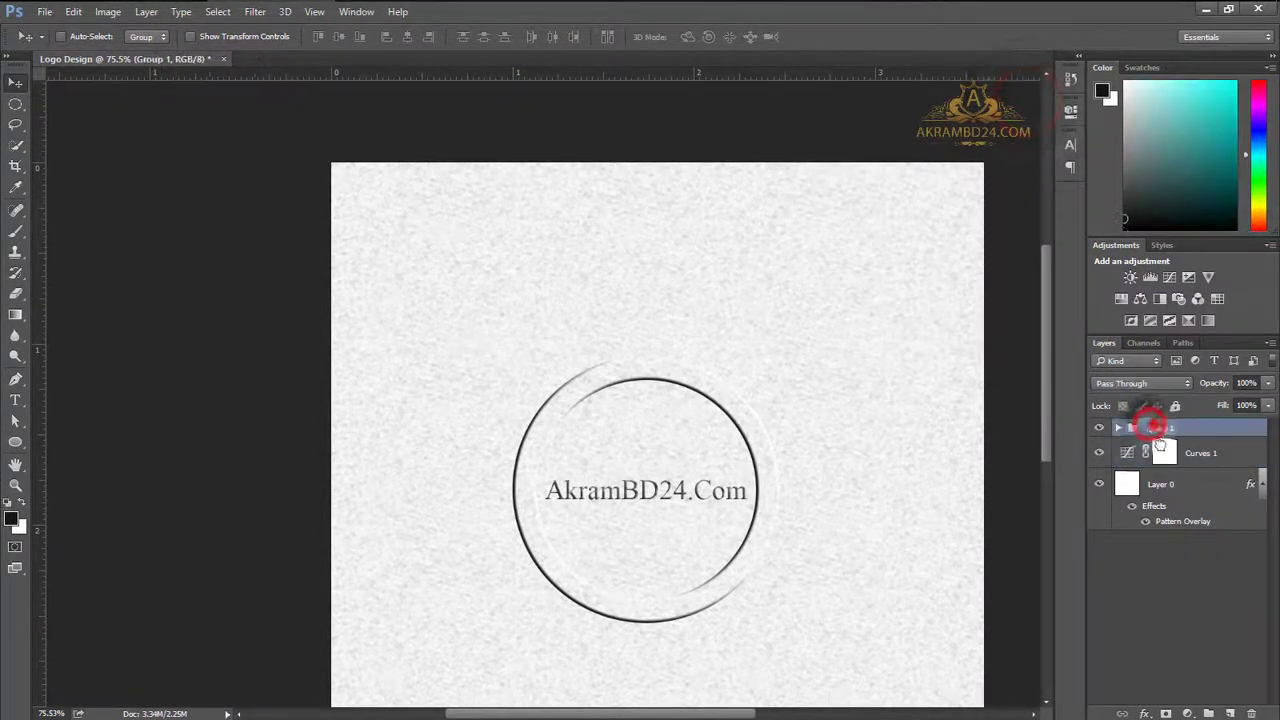
click(1099, 428)
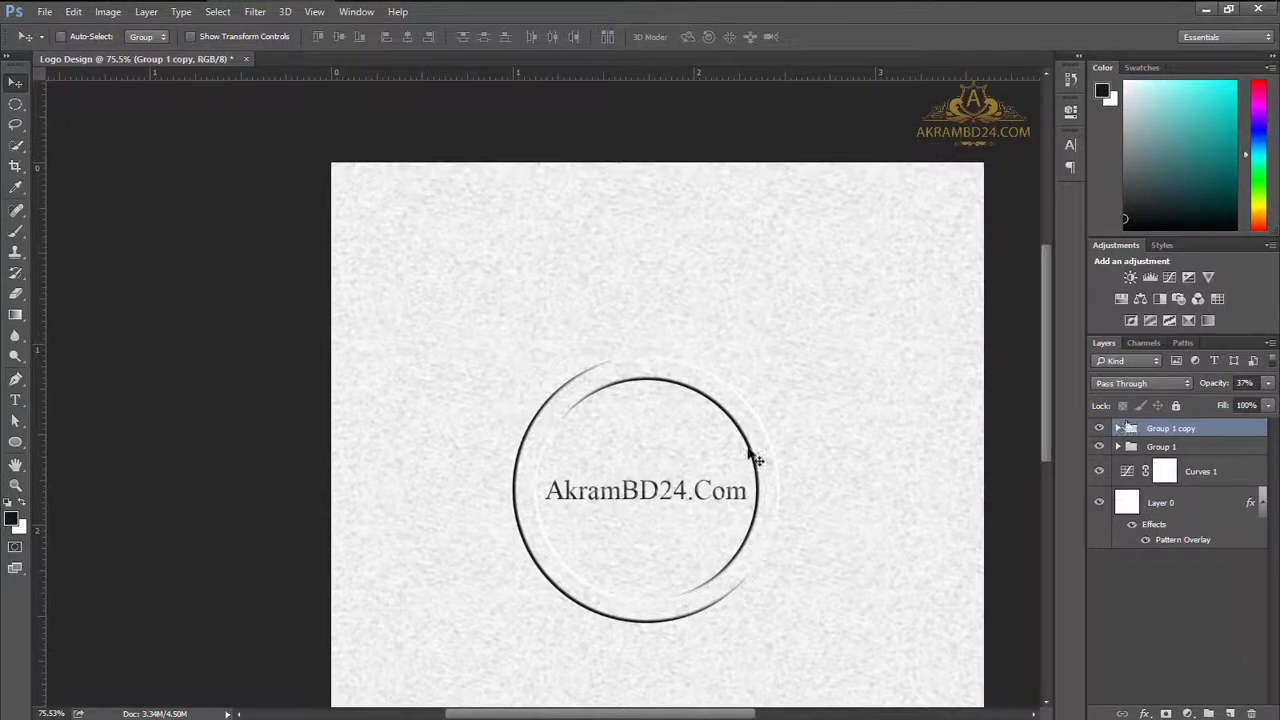
key(ctrl)
alt+click(820, 390)
Step: Add a reversed, enlarged radial Gradient Fill layer above Layer 0
click(1180, 503)
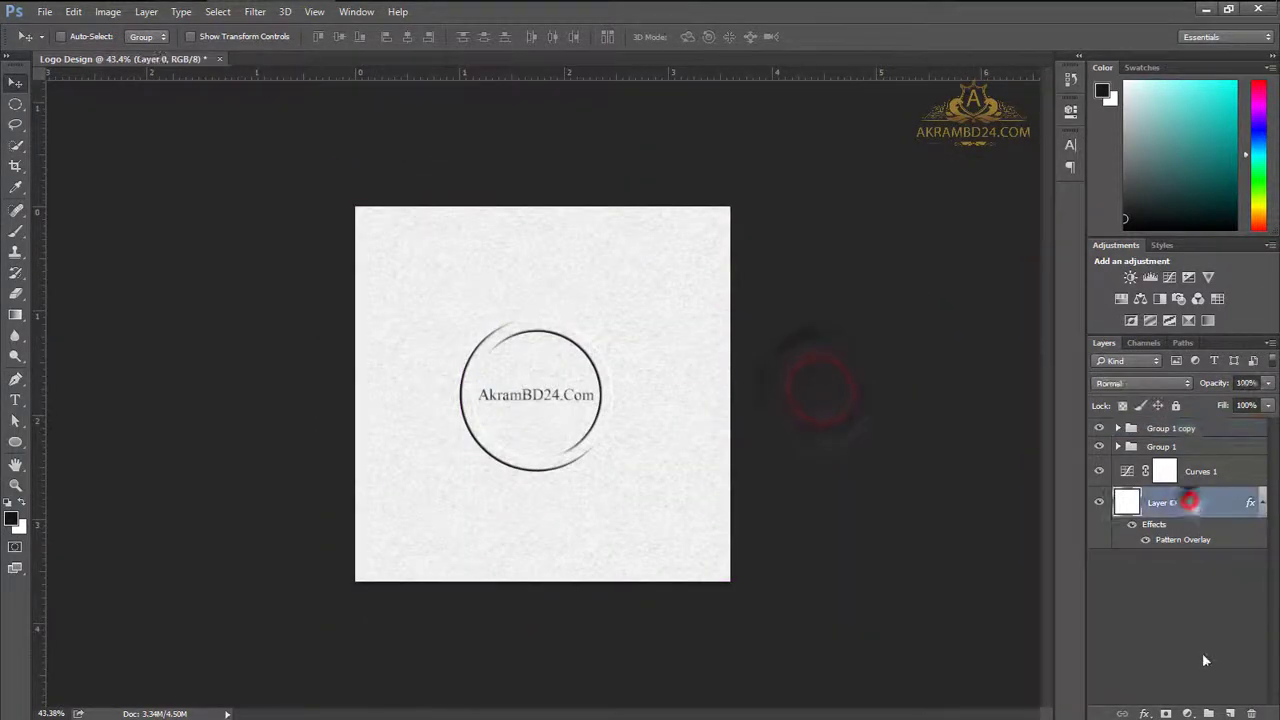
click(1187, 713)
click(1192, 430)
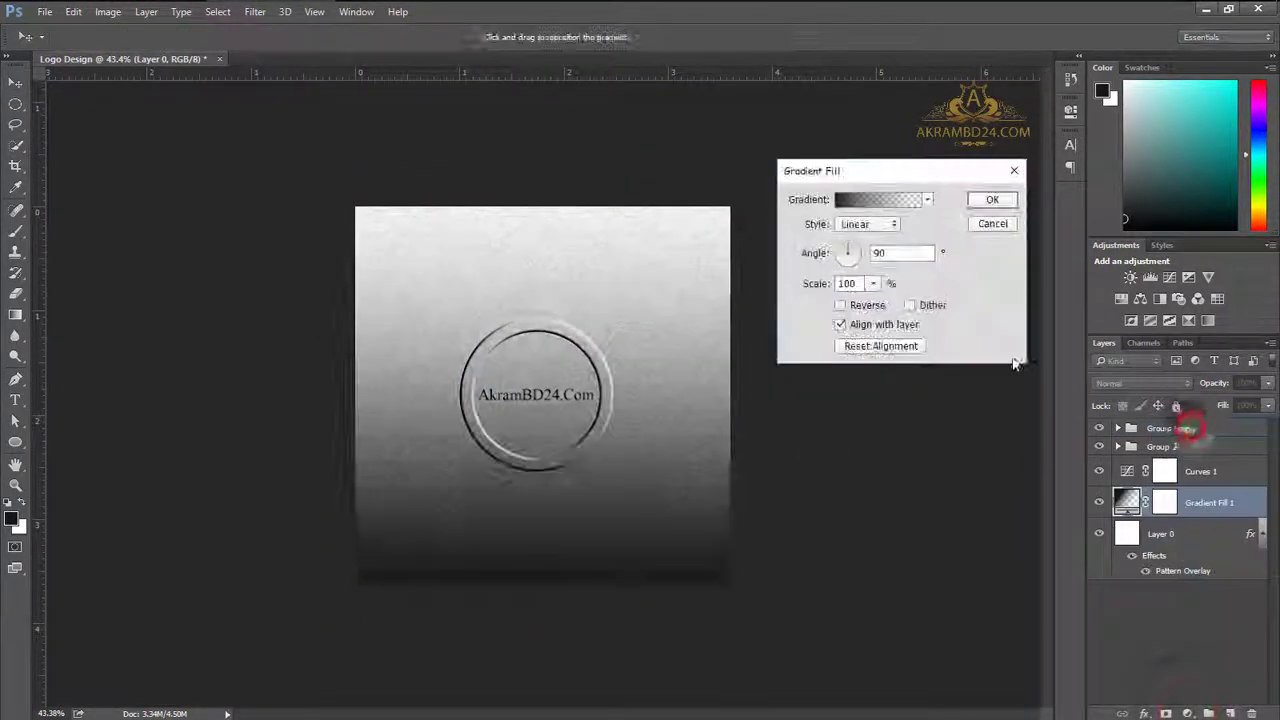
click(867, 224)
click(878, 252)
drag(873, 283, 876, 306)
click(840, 305)
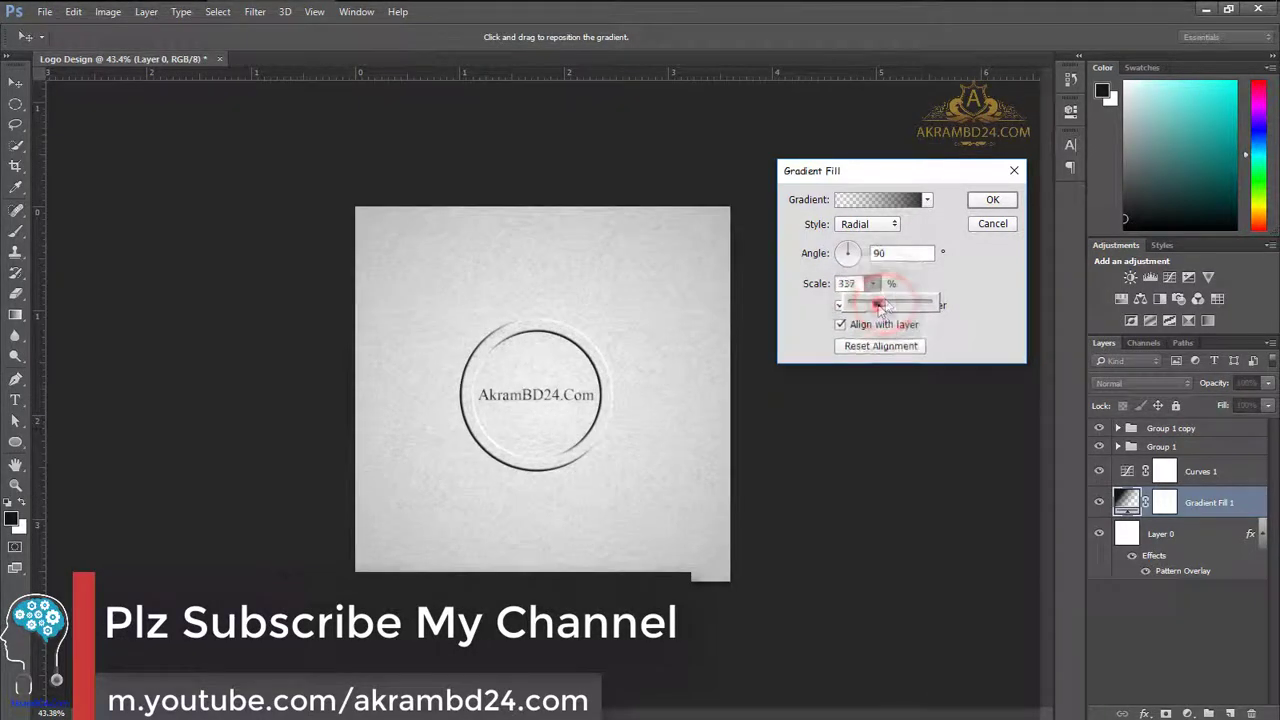
click(993, 200)
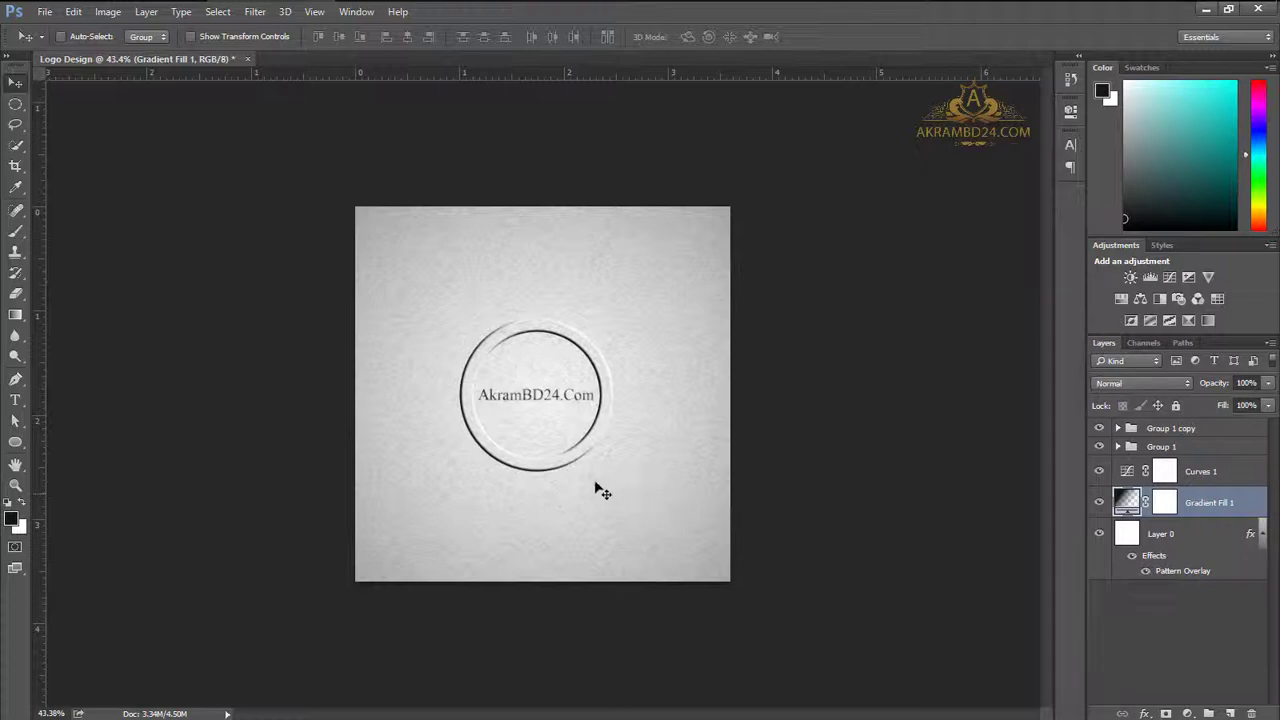
click(43, 12)
Step: Save 'Logo Design' as a JPEG file to reach the JPEG Options dialog
click(178, 186)
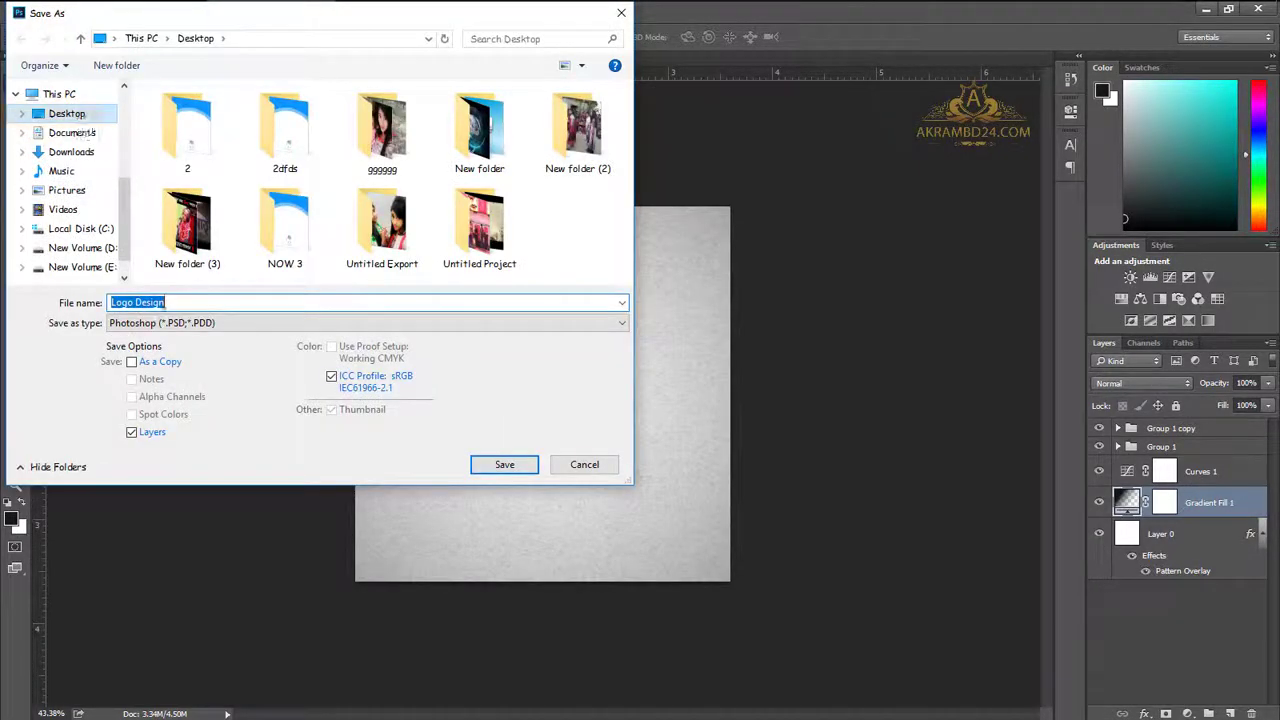
click(155, 320)
click(157, 322)
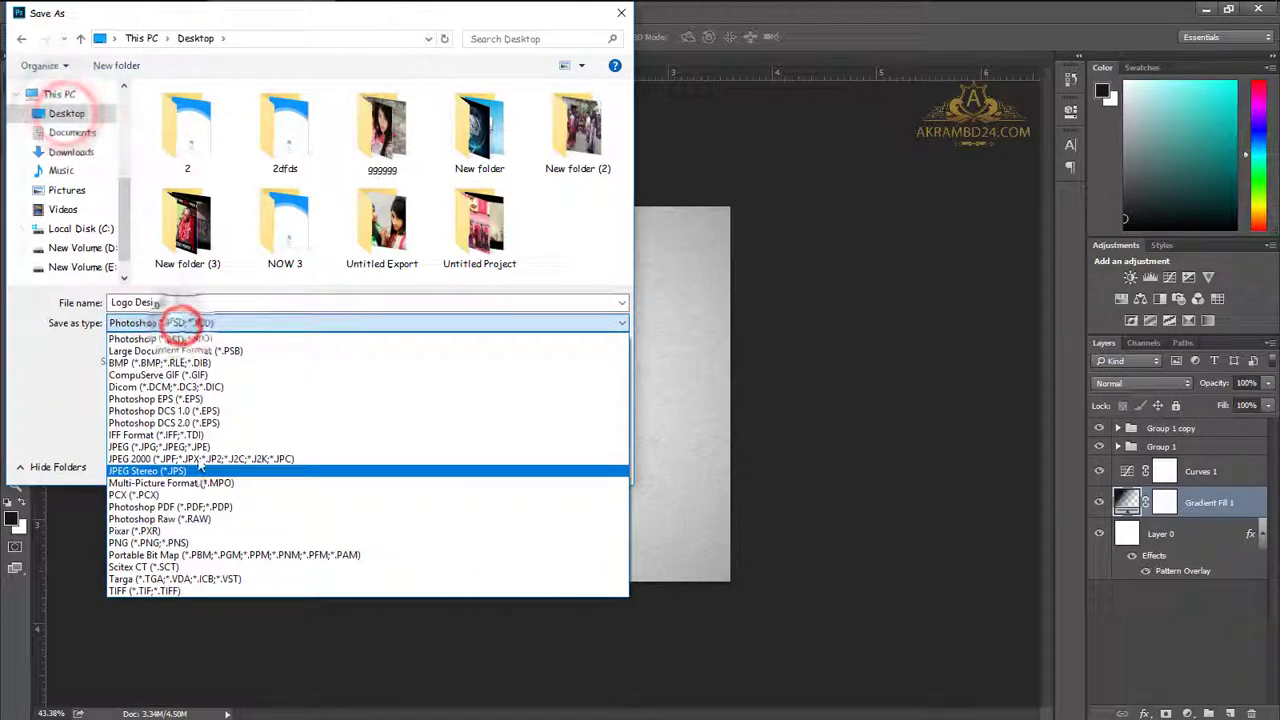
click(200, 446)
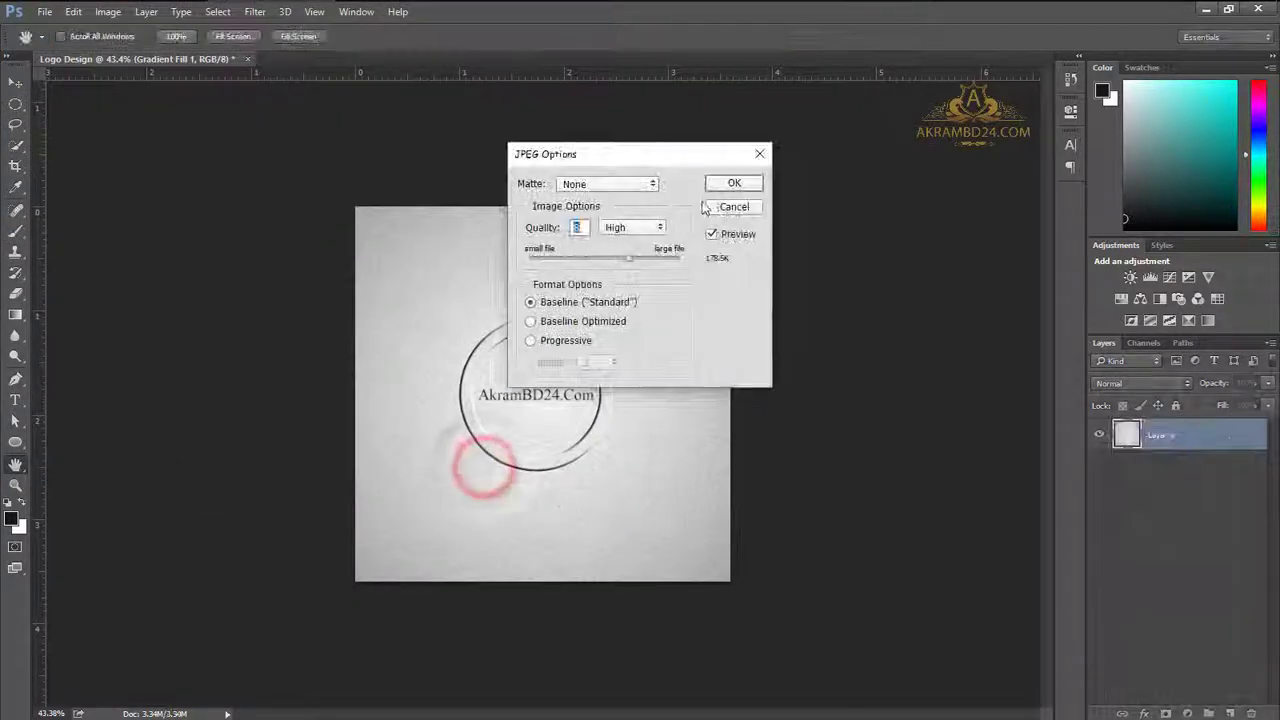